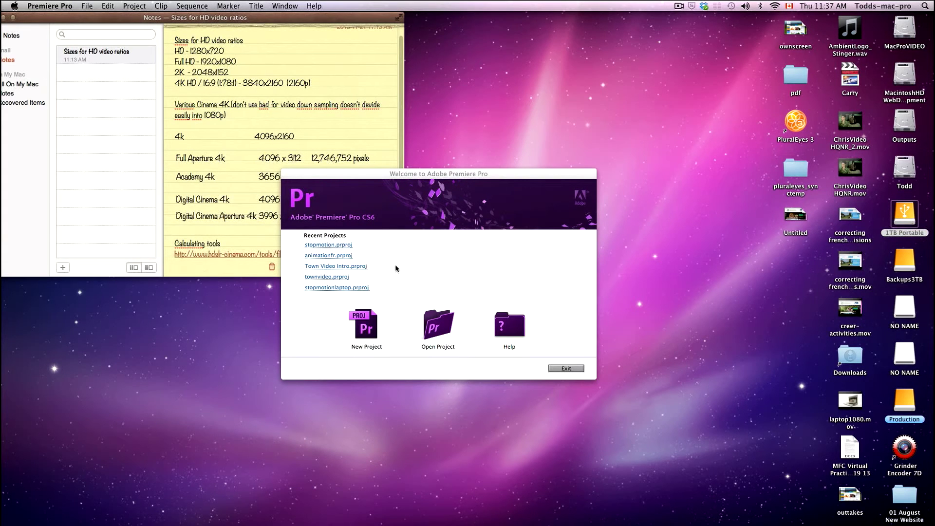
Start a new Premiere Pro project named 'stopmotion' from the Welcome screen
{"action": "left_click", "coordinate": [366, 330]}
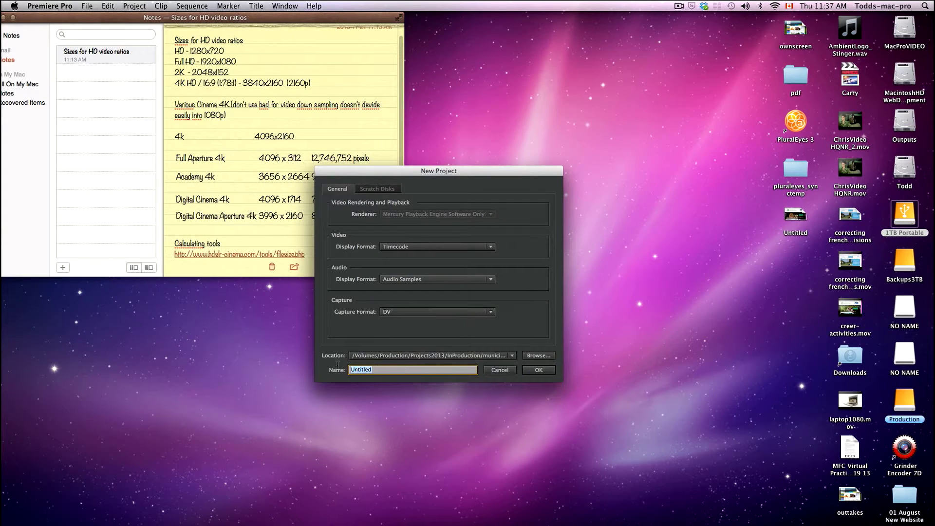
{"action": "type", "text": "stopmotion"}
{"action": "left_click", "coordinate": [539, 369]}
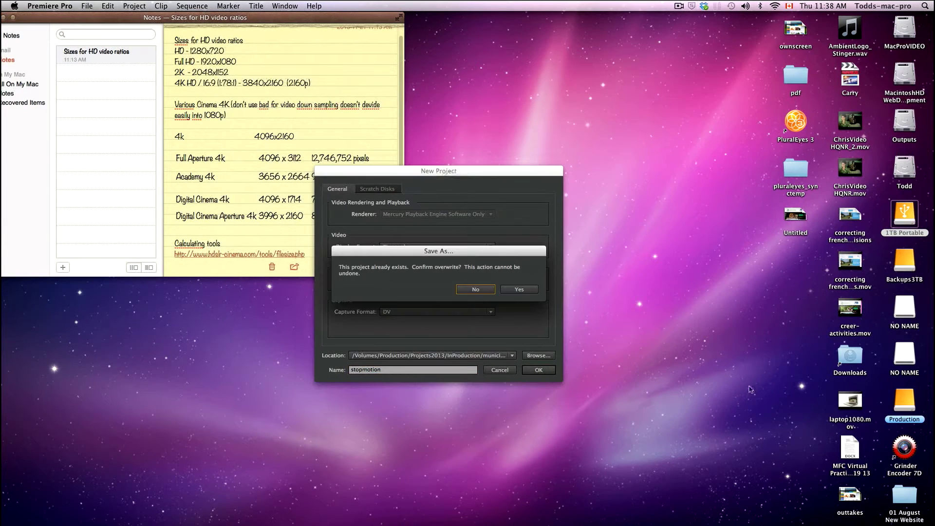
Overwrite the old stopmotion project and create Sequence 01 with the default DSLR 1080p24 preset
{"action": "left_click", "coordinate": [519, 290]}
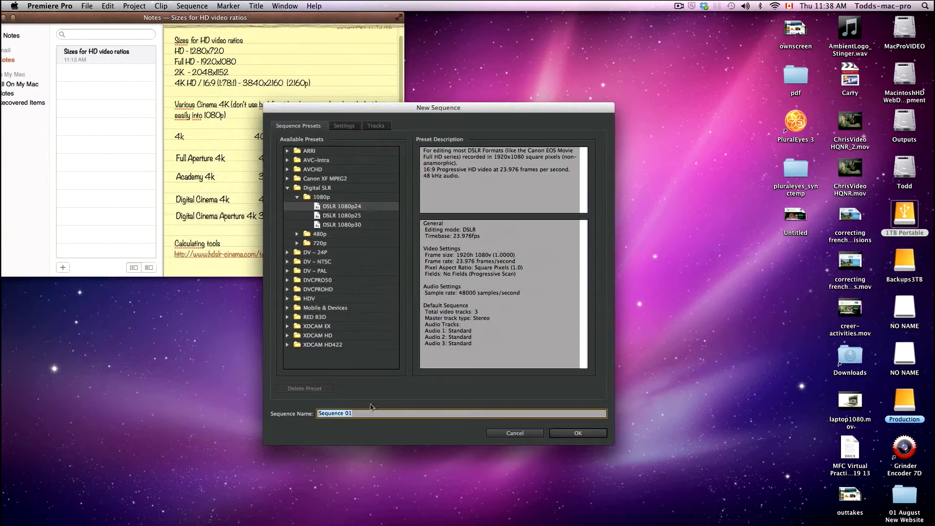
{"action": "left_click", "coordinate": [569, 434]}
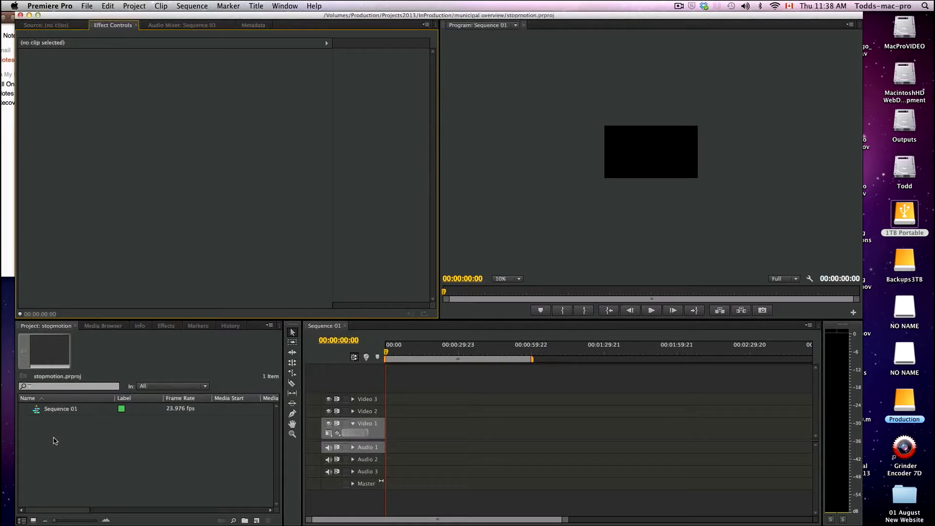
Import TODD_058_03_0001.tif and its numbered frames as a single image sequence clip
{"action": "right_click", "coordinate": [55, 441]}
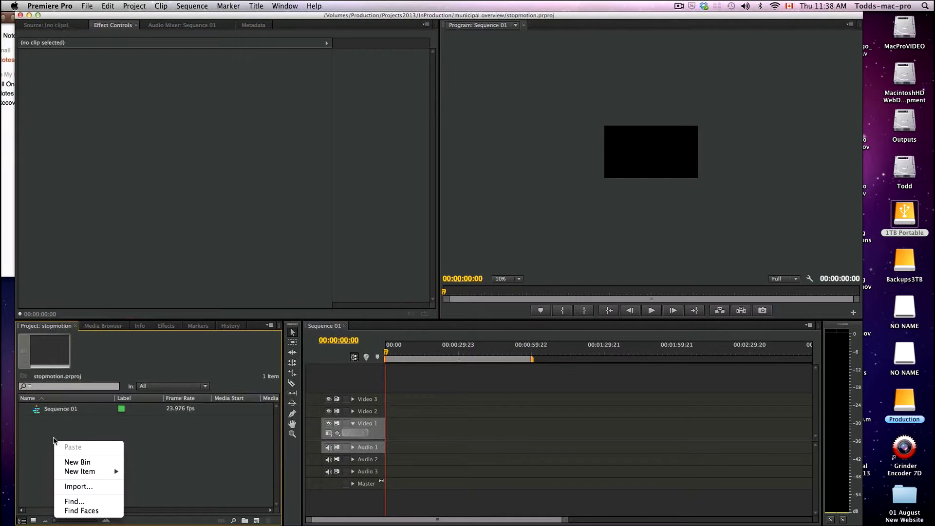
{"action": "left_click", "coordinate": [100, 486]}
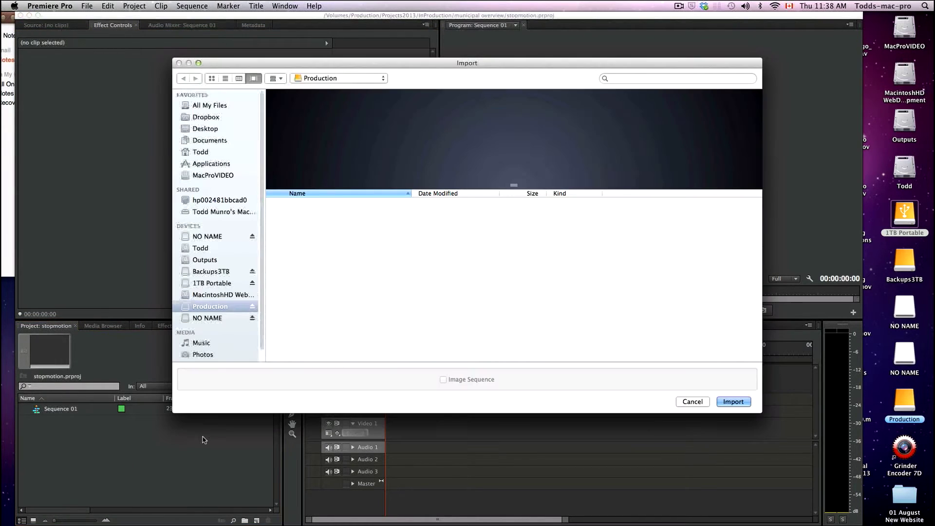
{"action": "scroll", "coordinate": [411, 307], "scroll_direction": "down", "scroll_amount": 5}
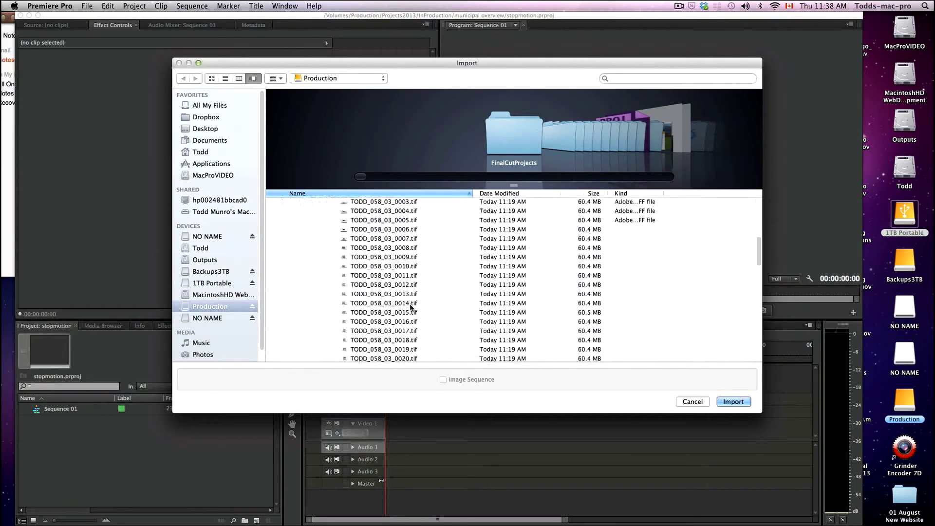
{"action": "scroll", "coordinate": [411, 306], "scroll_direction": "up", "scroll_amount": 4}
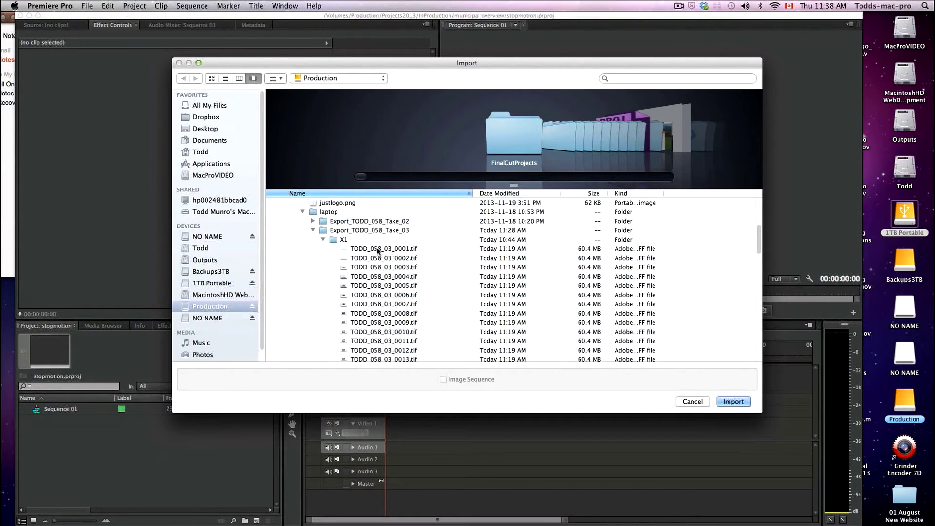
{"action": "scroll", "coordinate": [412, 293], "scroll_direction": "down", "scroll_amount": 3}
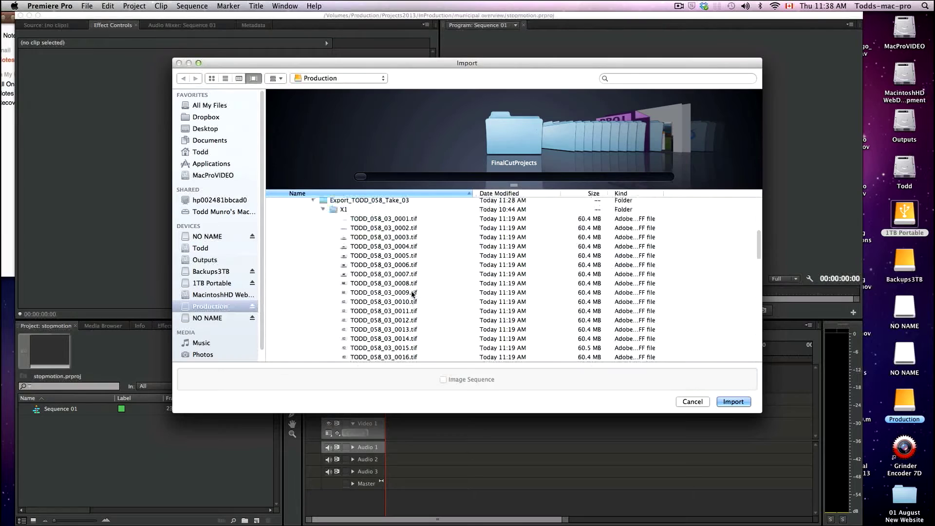
{"action": "scroll", "coordinate": [412, 292], "scroll_direction": "up", "scroll_amount": 3}
{"action": "left_click", "coordinate": [379, 243]}
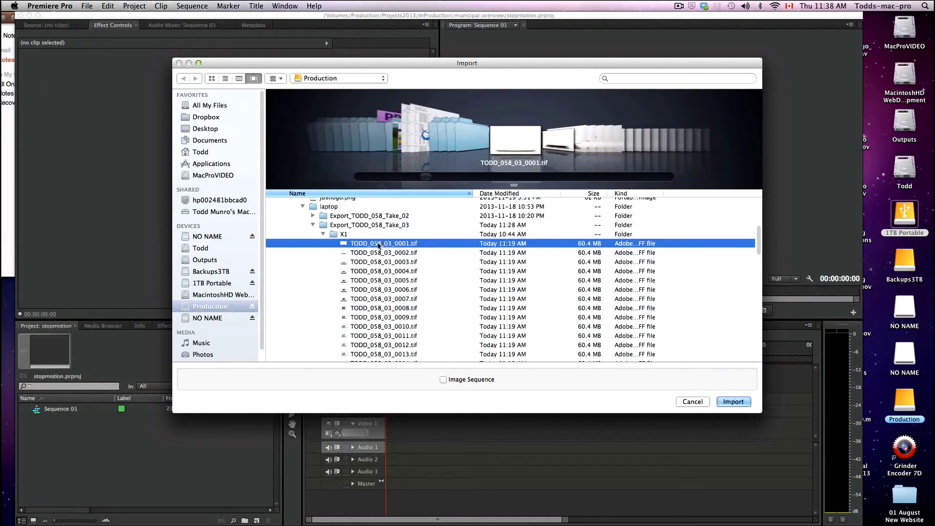
{"action": "scroll", "coordinate": [392, 289], "scroll_direction": "down", "scroll_amount": 4}
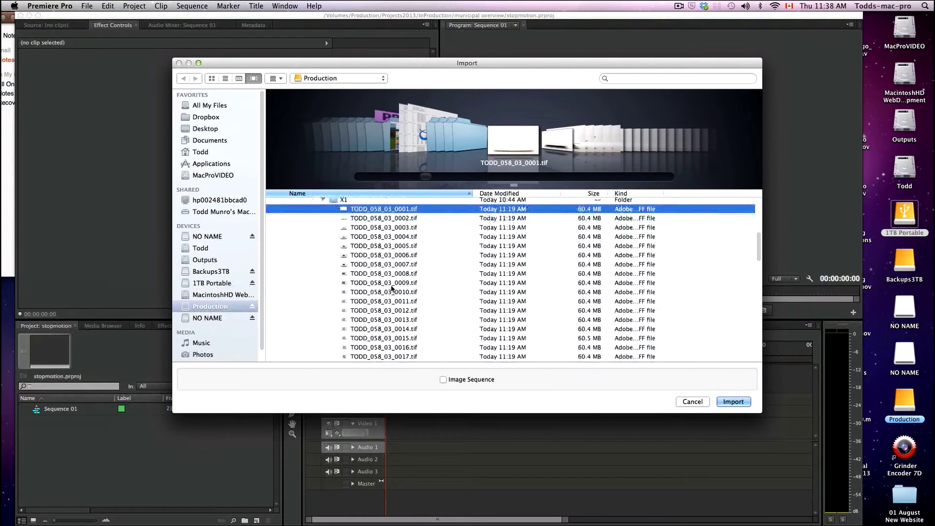
{"action": "scroll", "coordinate": [392, 289], "scroll_direction": "down", "scroll_amount": 18}
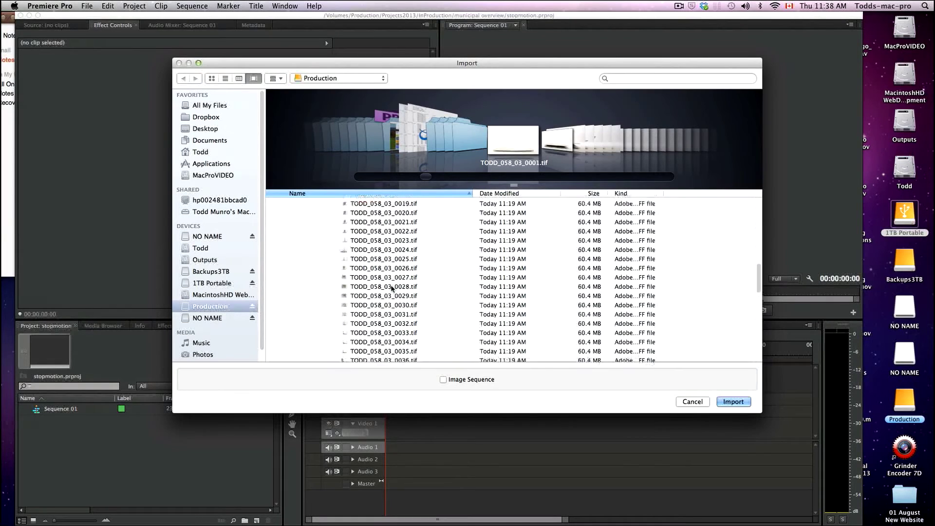
{"action": "scroll", "coordinate": [392, 289], "scroll_direction": "up", "scroll_amount": 20}
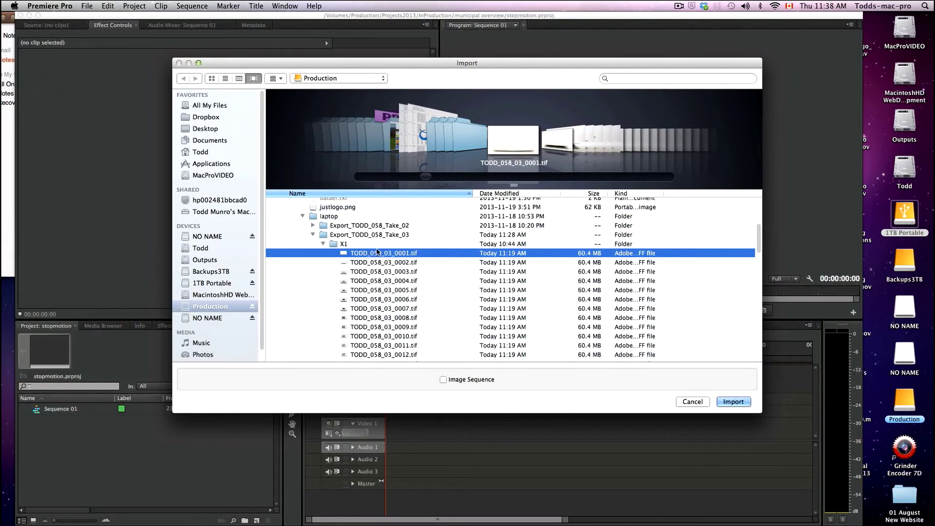
{"action": "left_click", "coordinate": [443, 380]}
{"action": "left_click", "coordinate": [733, 403]}
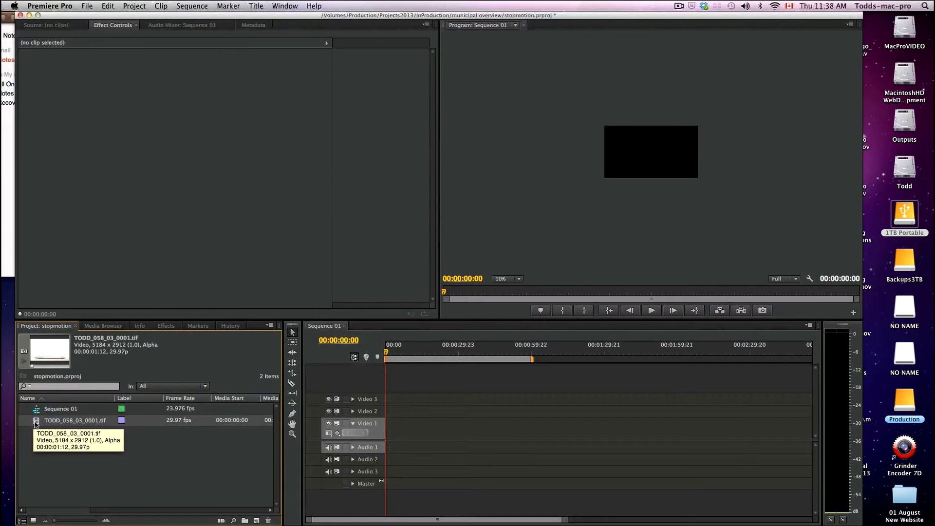
Interpret the TODD_058_03_0001.tif footage with an assumed frame rate of 12 fps
{"action": "right_click", "coordinate": [35, 422]}
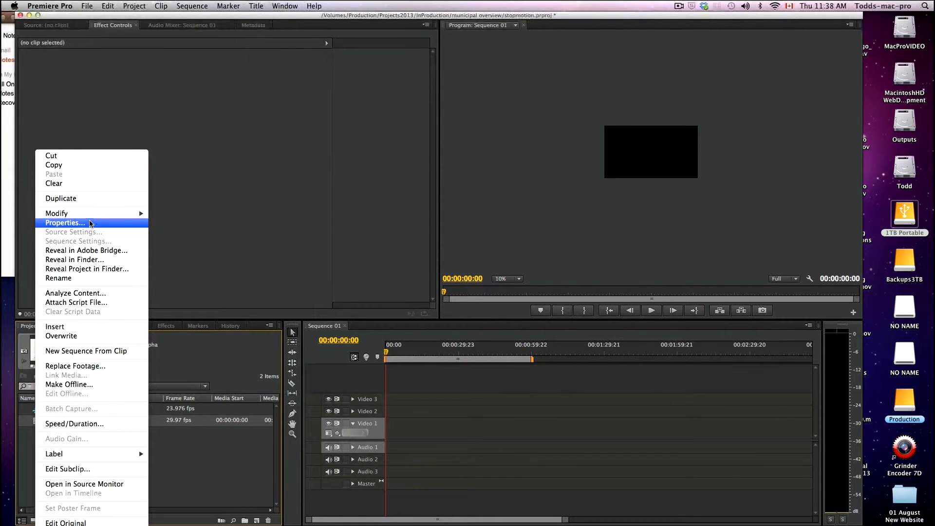
{"action": "mouse_move", "coordinate": [143, 215]}
{"action": "left_click", "coordinate": [170, 225]}
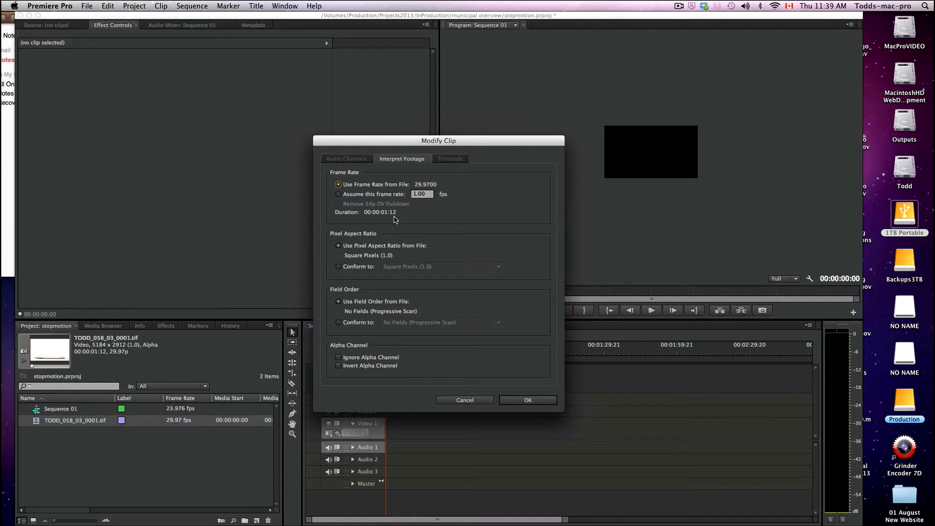
{"action": "left_click", "coordinate": [338, 194]}
{"action": "left_click", "coordinate": [419, 194]}
{"action": "type", "text": "2"}
{"action": "left_click", "coordinate": [527, 401]}
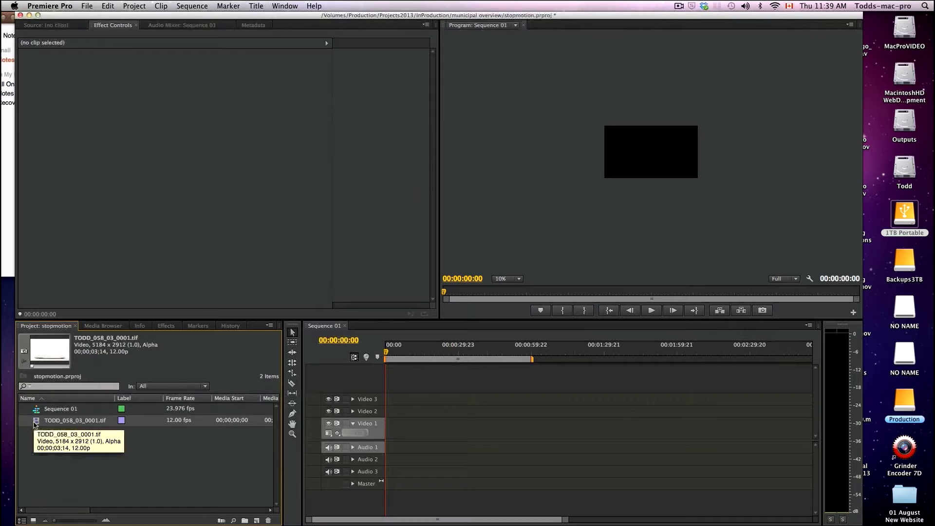
Automate the TODD_058_03_0001.tif clip into Sequence 01 on Video 1
{"action": "left_click", "coordinate": [35, 437]}
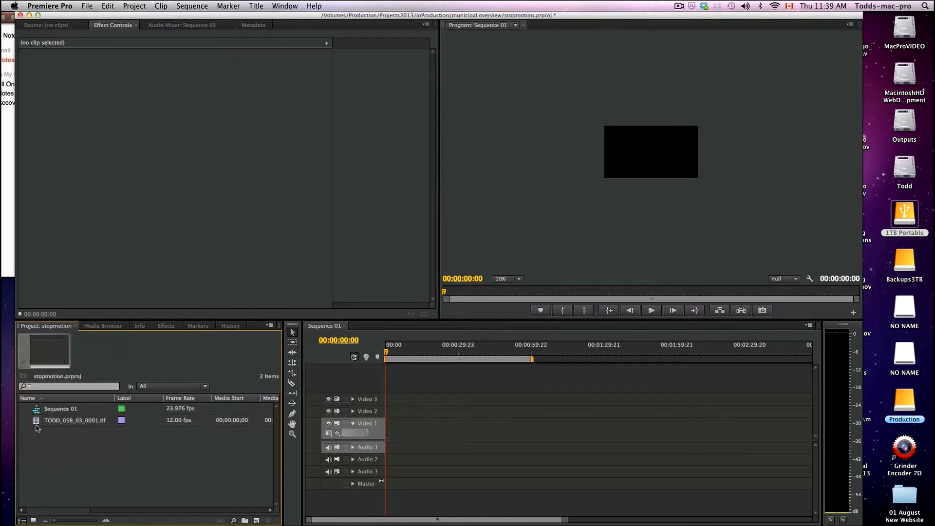
{"action": "left_click", "coordinate": [37, 421]}
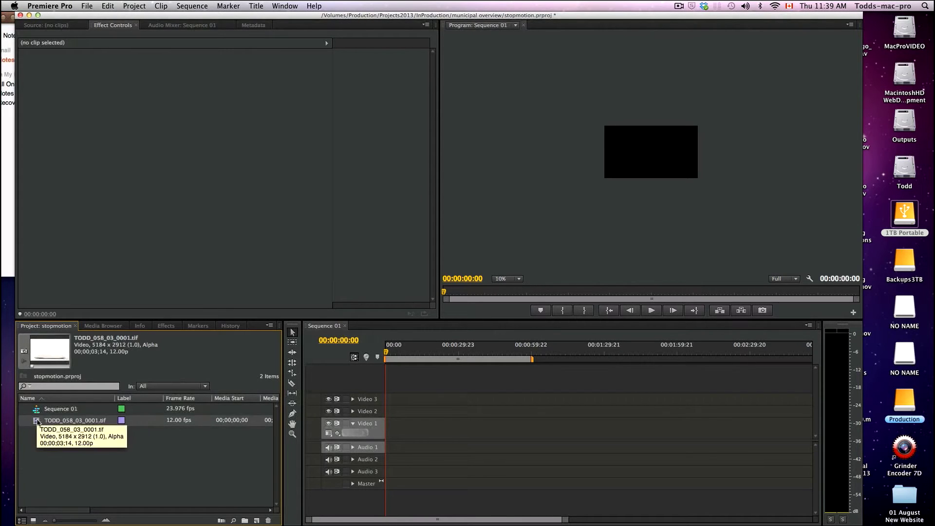
{"action": "left_click", "coordinate": [220, 519]}
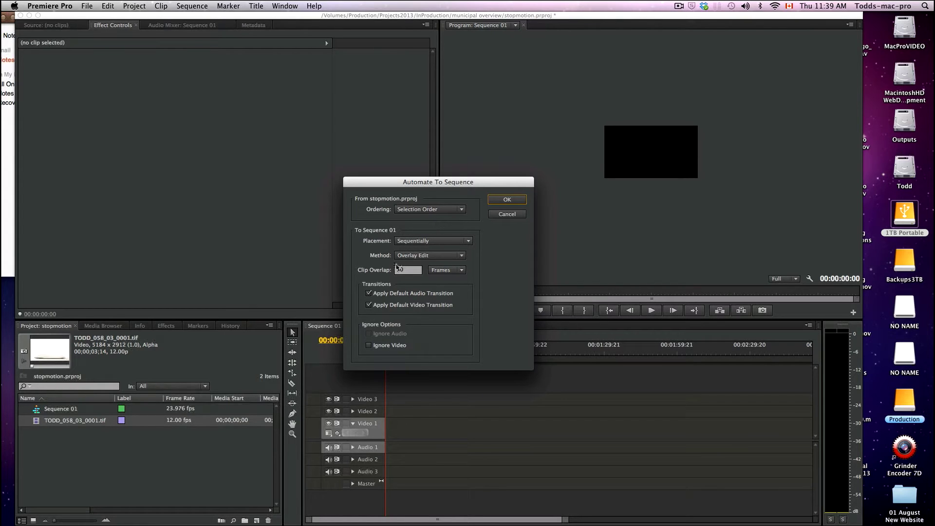
{"action": "left_click", "coordinate": [507, 201]}
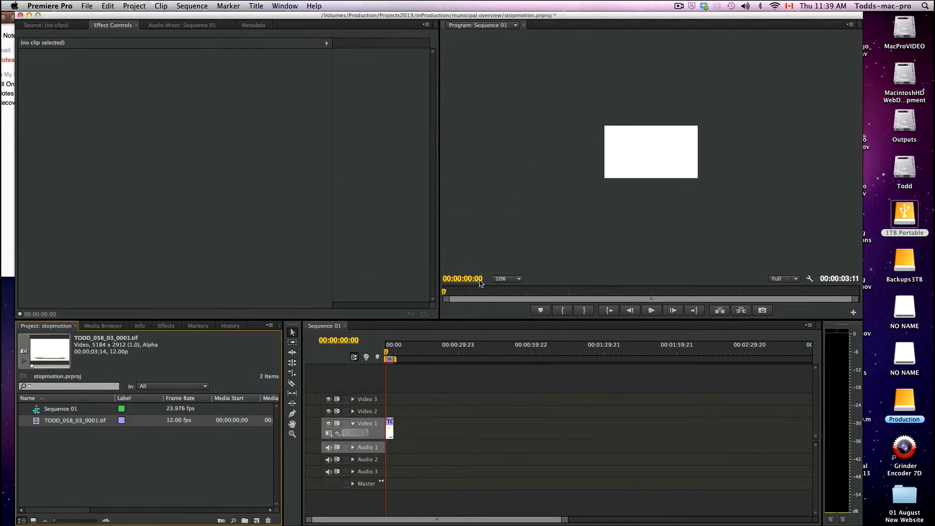
Set the Program monitor zoom to Fit, then to 25%
{"action": "left_click", "coordinate": [389, 356]}
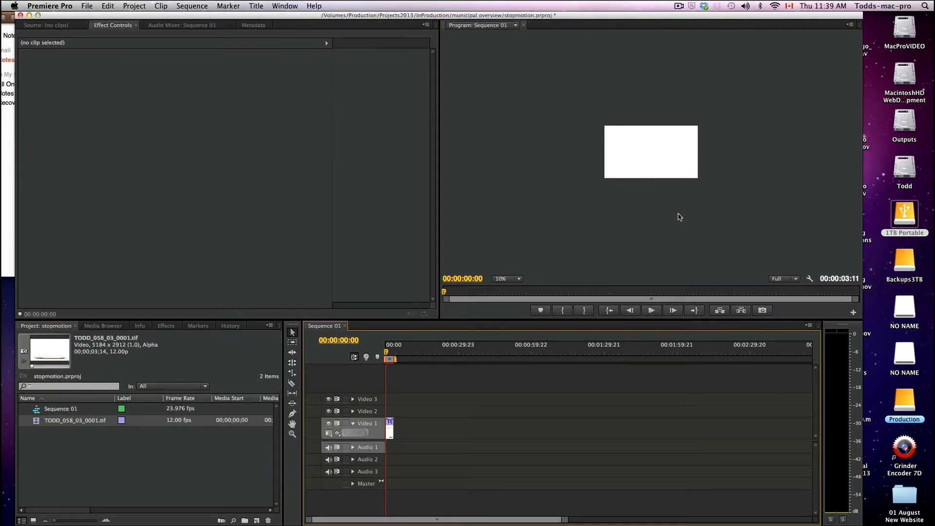
{"action": "left_click", "coordinate": [519, 278]}
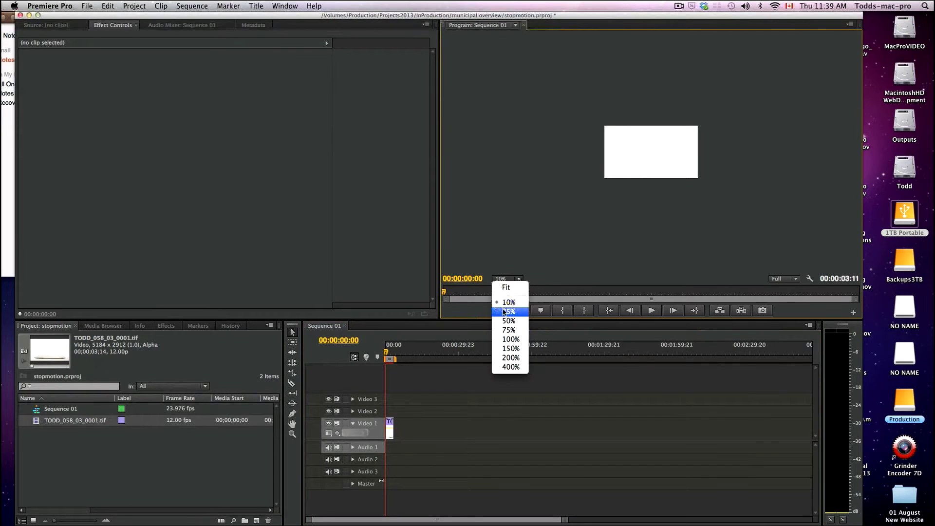
{"action": "left_click", "coordinate": [506, 289]}
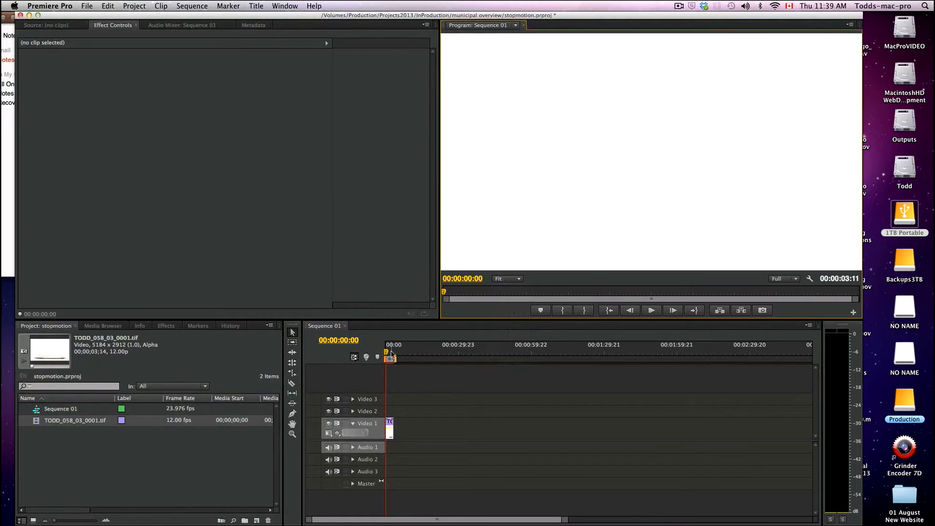
{"action": "left_click", "coordinate": [519, 279]}
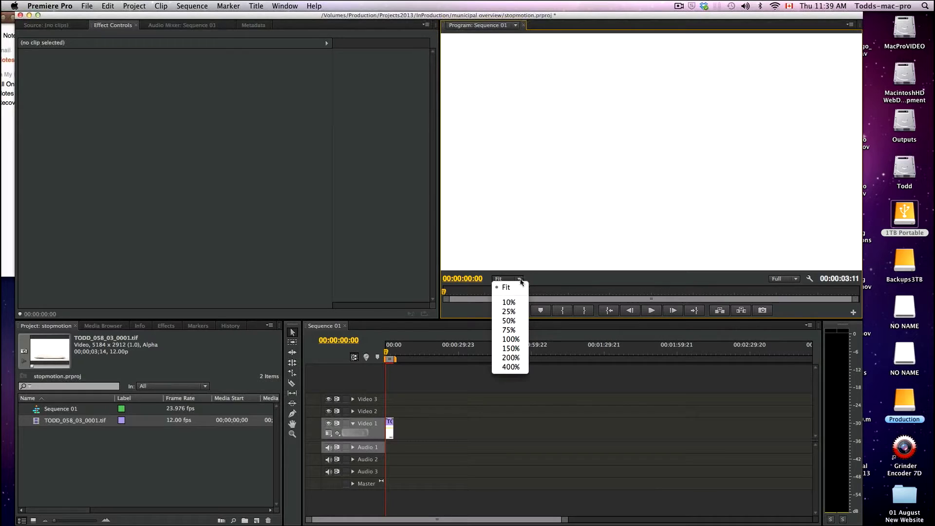
{"action": "left_click", "coordinate": [509, 311]}
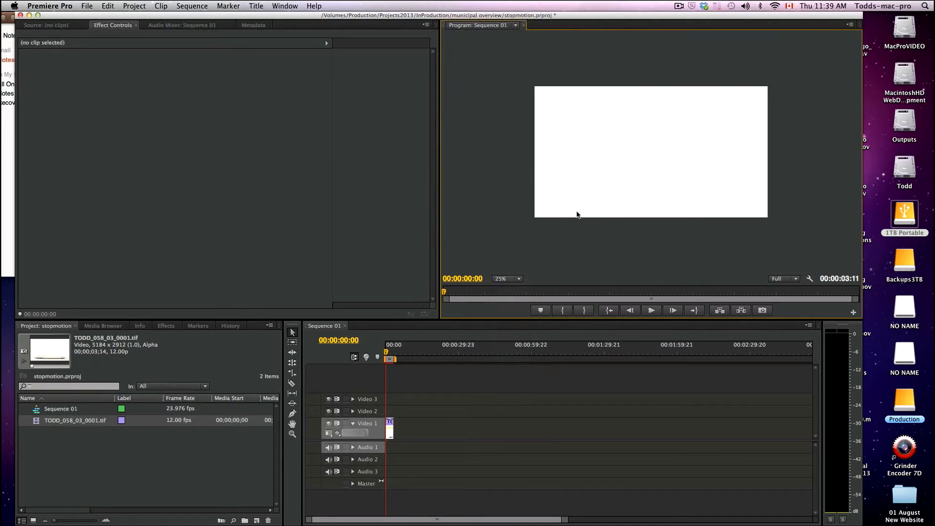
Play Sequence 01 and scrub the playhead back to 00:00:01:05
{"action": "left_click", "coordinate": [388, 355]}
{"action": "key", "text": "space"}
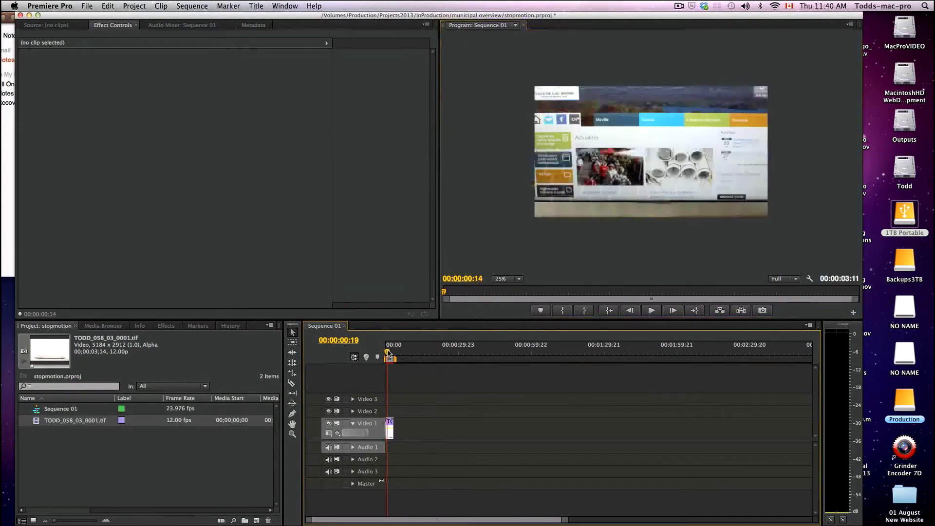
{"action": "left_click_drag", "start_coordinate": [389, 352], "coordinate": [390, 353]}
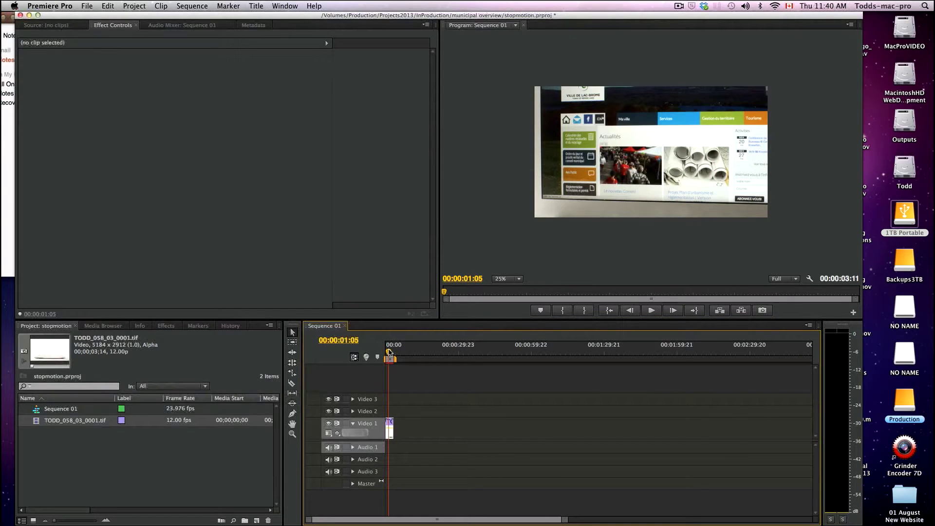
Scale the clip's Motion to 37 so the laptop fits, then return to the sequence start
{"action": "left_click", "coordinate": [390, 424]}
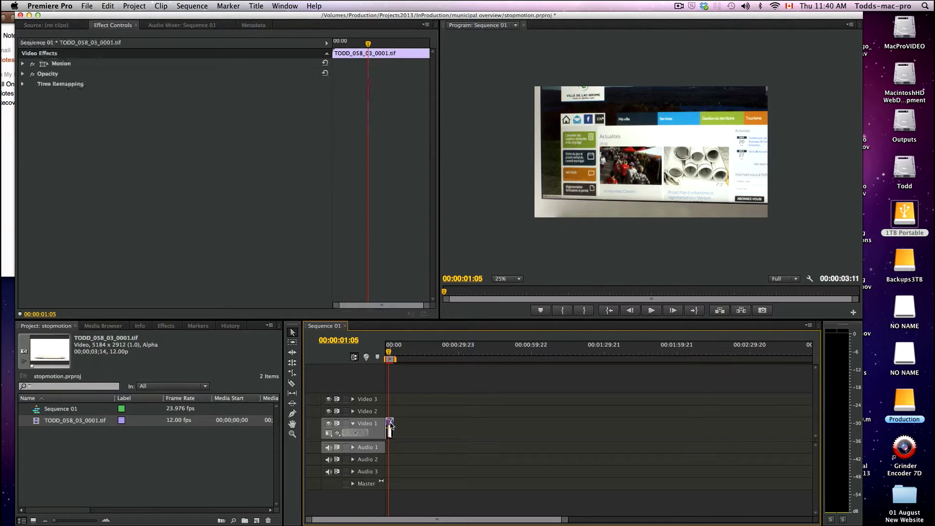
{"action": "left_click", "coordinate": [117, 28]}
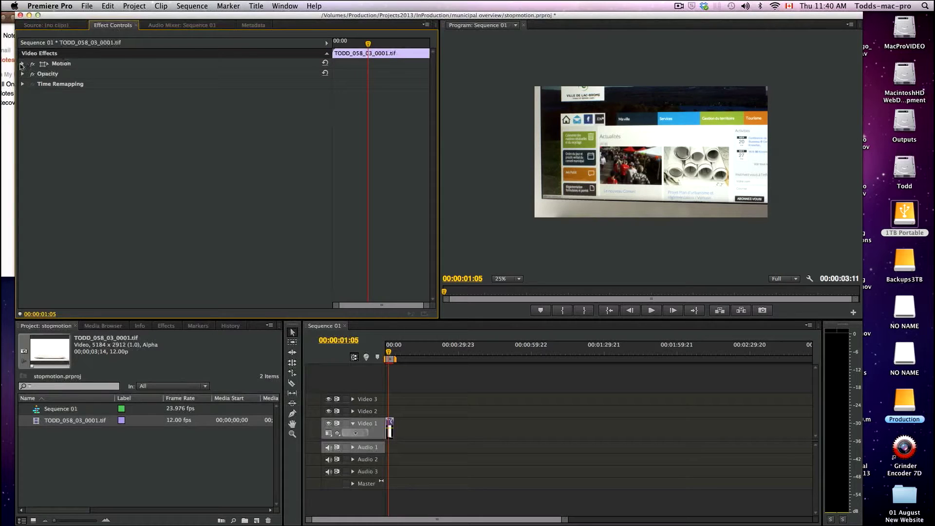
{"action": "left_click", "coordinate": [23, 64]}
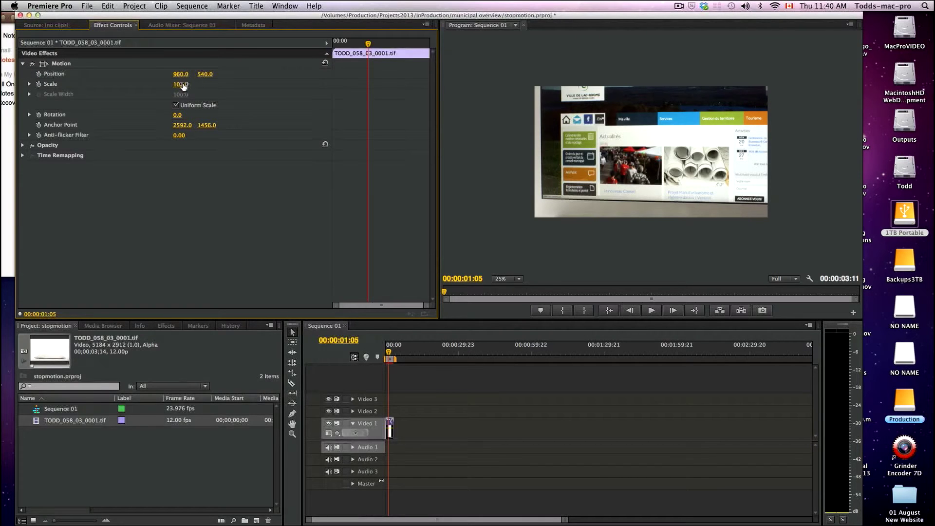
{"action": "mouse_move", "coordinate": [178, 88]}
{"action": "left_mouse_down"}
{"action": "mouse_move", "coordinate": [132, 88]}
{"action": "mouse_move", "coordinate": [187, 86]}
{"action": "left_mouse_up"}
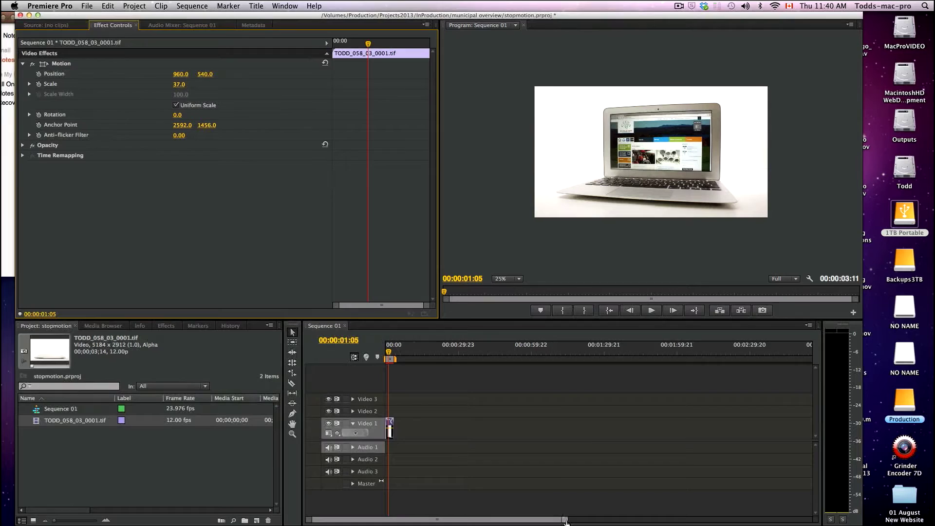
{"action": "left_click_drag", "start_coordinate": [565, 520], "coordinate": [372, 517]}
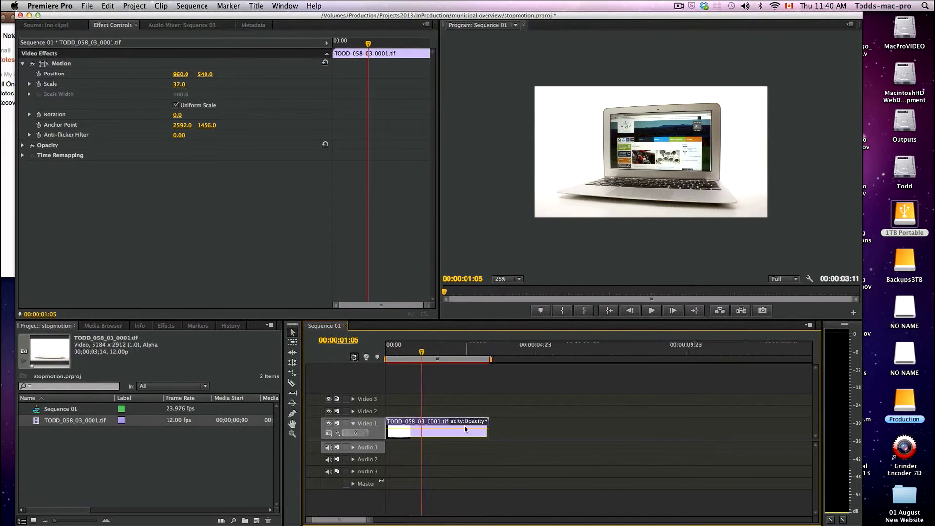
{"action": "left_click_drag", "start_coordinate": [421, 354], "coordinate": [487, 352]}
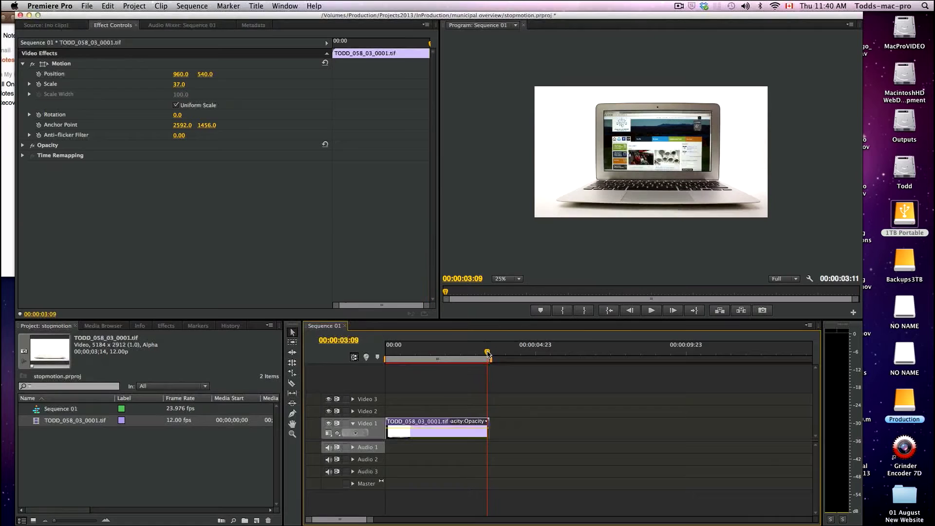
Export media from Sequence 01 using the Apple ProRes 422 (LT) HD 1080p 23.976 preset
{"action": "left_click", "coordinate": [88, 7]}
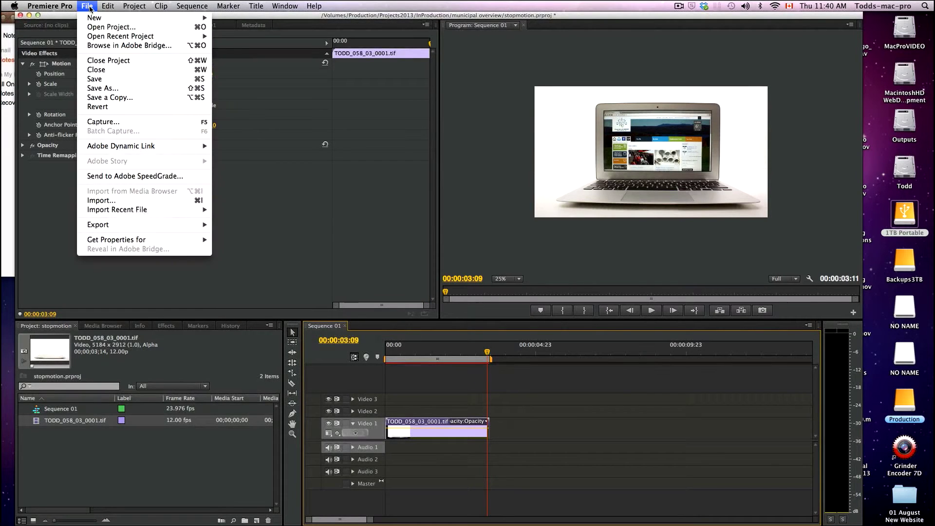
{"action": "mouse_move", "coordinate": [131, 225]}
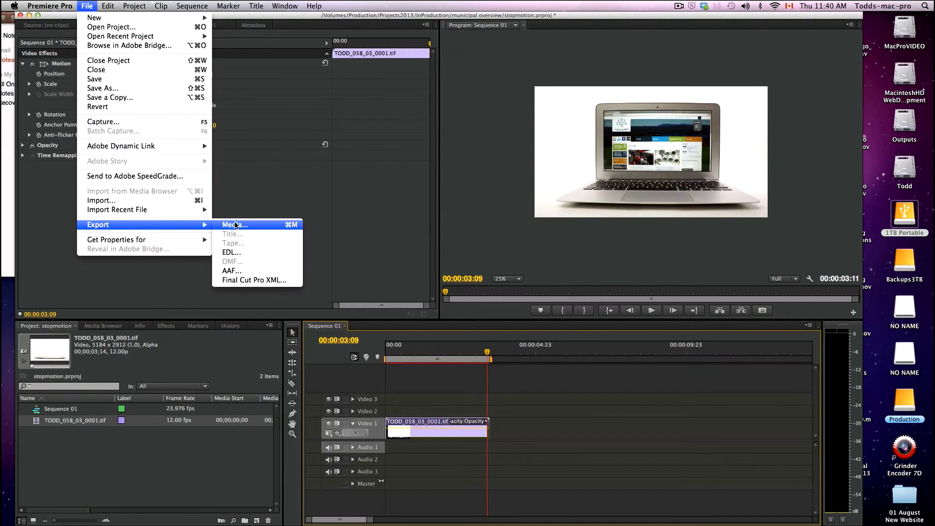
{"action": "left_click", "coordinate": [235, 225]}
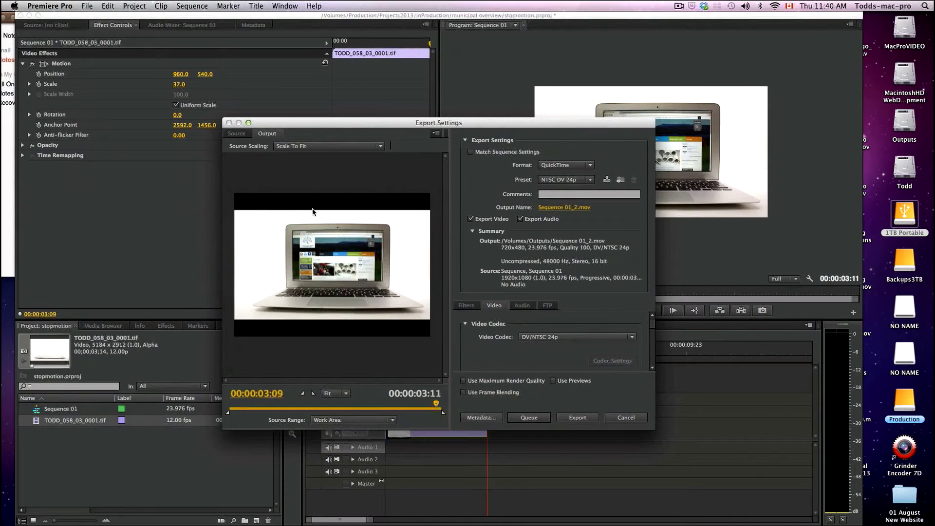
{"action": "left_click", "coordinate": [590, 181]}
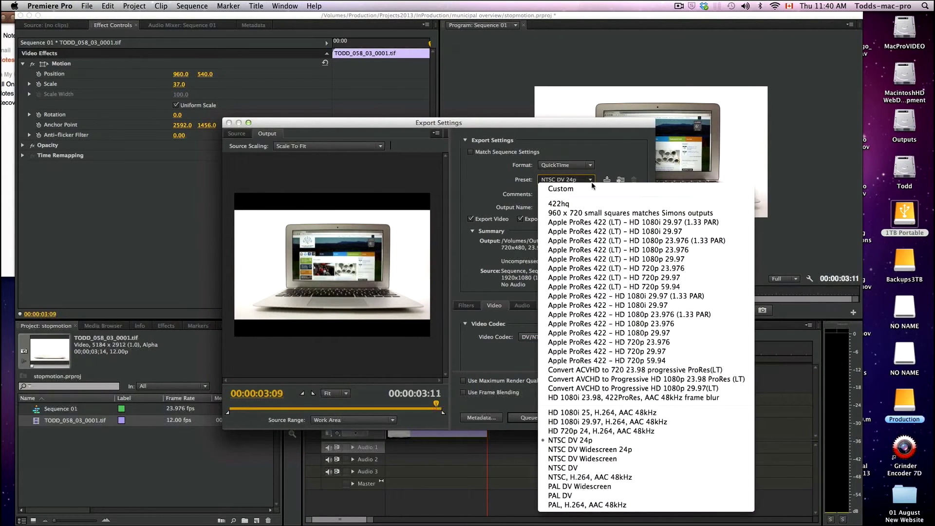
{"action": "left_click", "coordinate": [599, 249]}
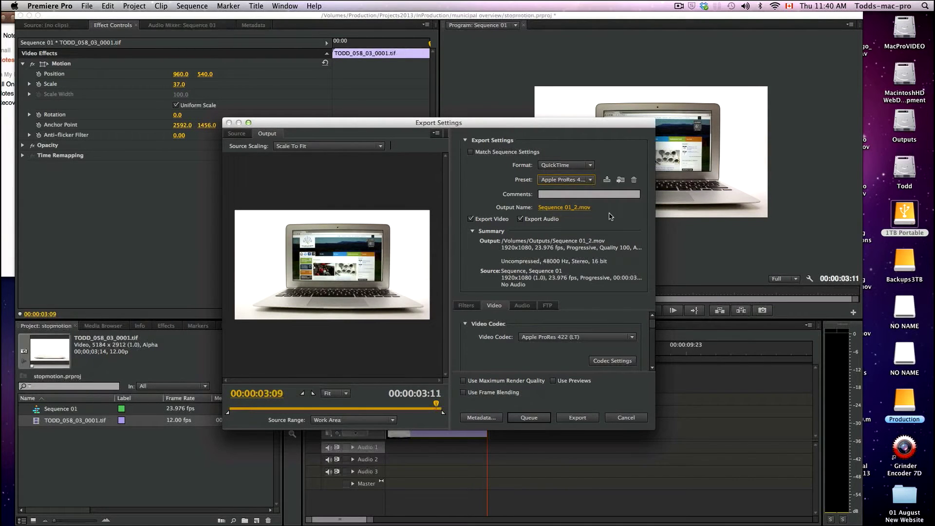
Name the output file 'twirlinglaptop' and add it to the Media Encoder queue
{"action": "left_click", "coordinate": [561, 207]}
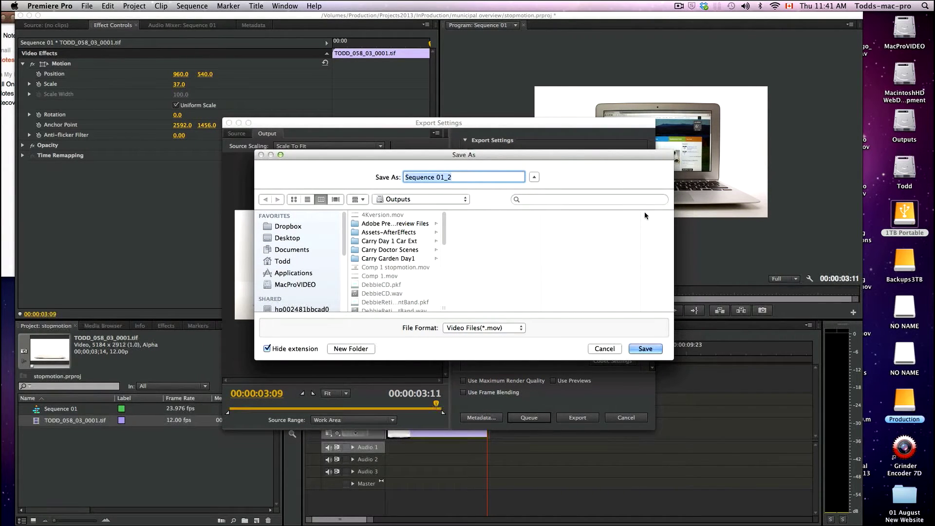
{"action": "type", "text": "twirlinglaptop"}
{"action": "left_click", "coordinate": [648, 348]}
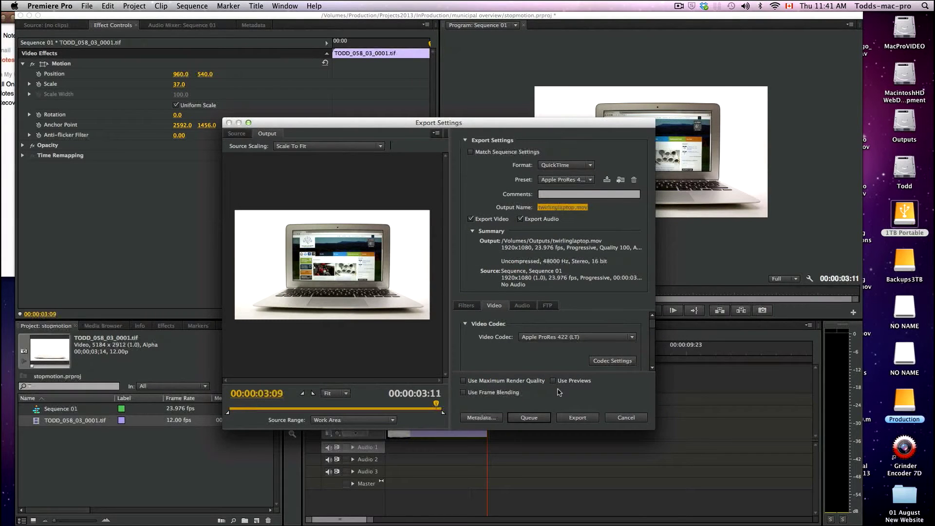
{"action": "left_click_drag", "start_coordinate": [653, 324], "coordinate": [652, 339]}
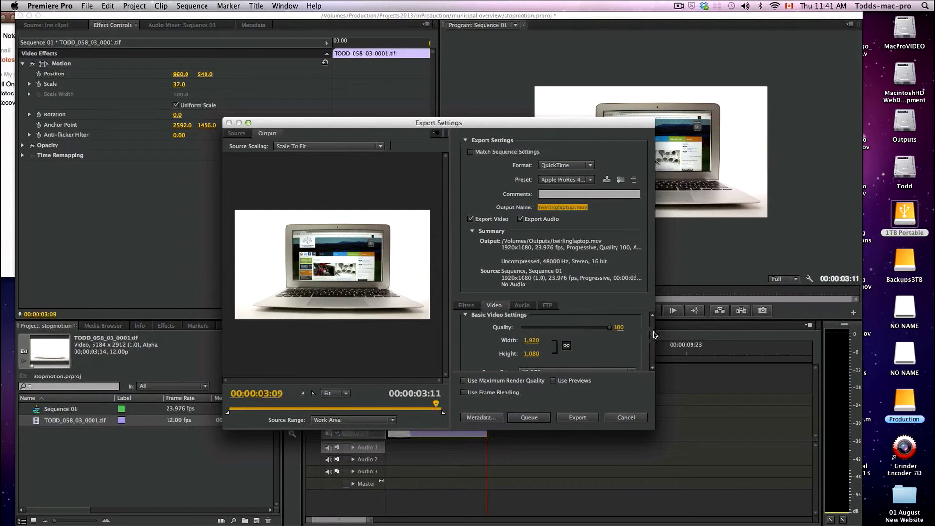
{"action": "left_click_drag", "start_coordinate": [653, 334], "coordinate": [653, 360]}
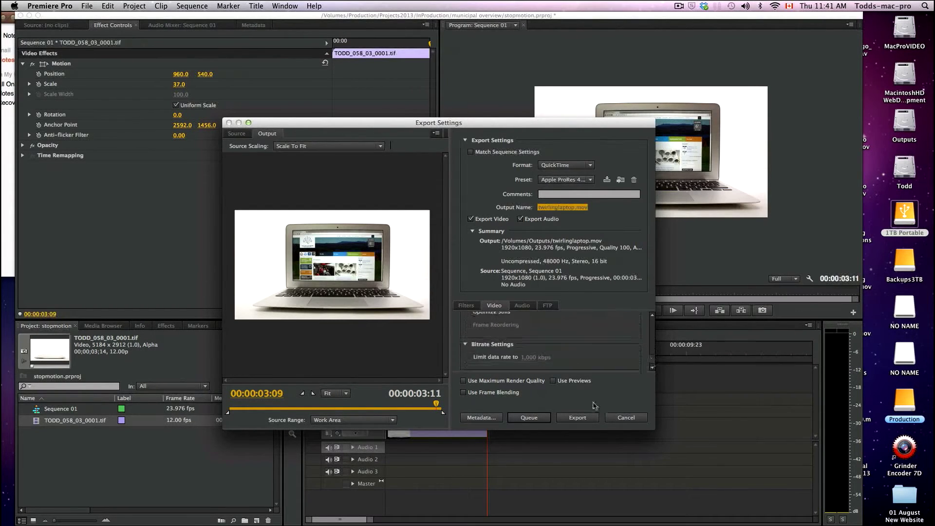
{"action": "left_click", "coordinate": [528, 417]}
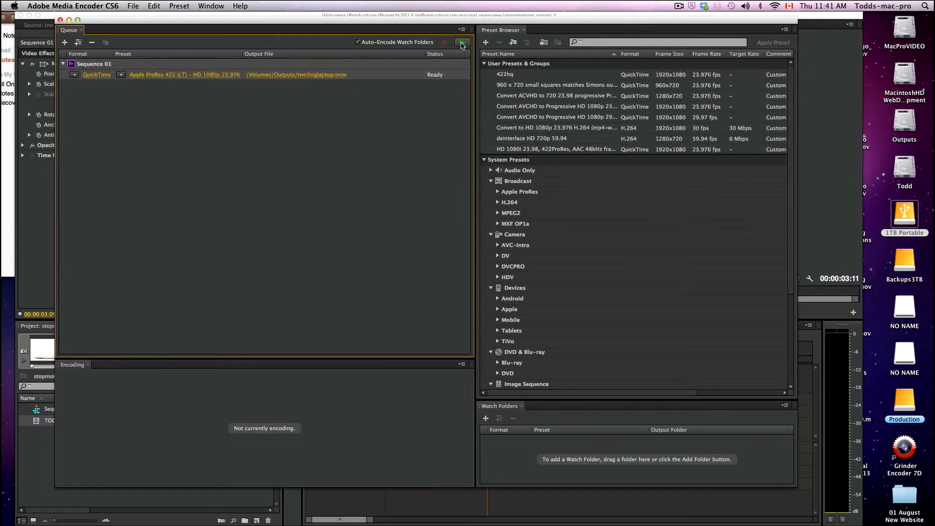
Start encoding twirlinglaptop.mov in Media Encoder, then open the Outputs drive
{"action": "left_click", "coordinate": [462, 44]}
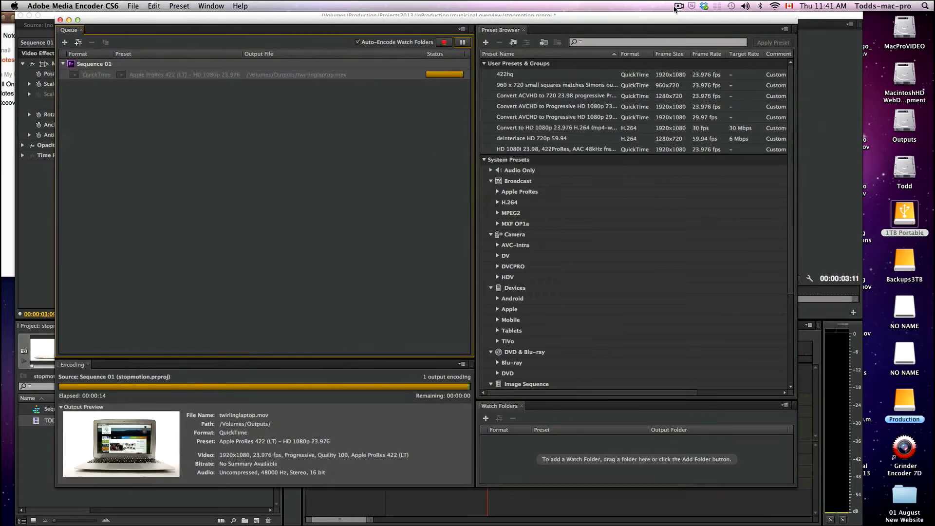
{"action": "left_click", "coordinate": [904, 126]}
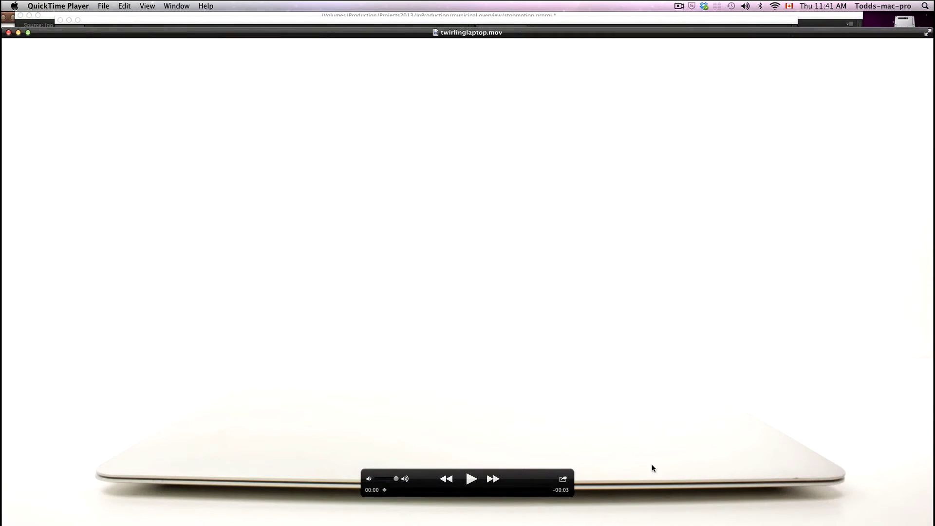
Play twirlinglaptop.mov in QuickTime, close it, and switch to After Effects CS6
{"action": "left_click", "coordinate": [479, 479]}
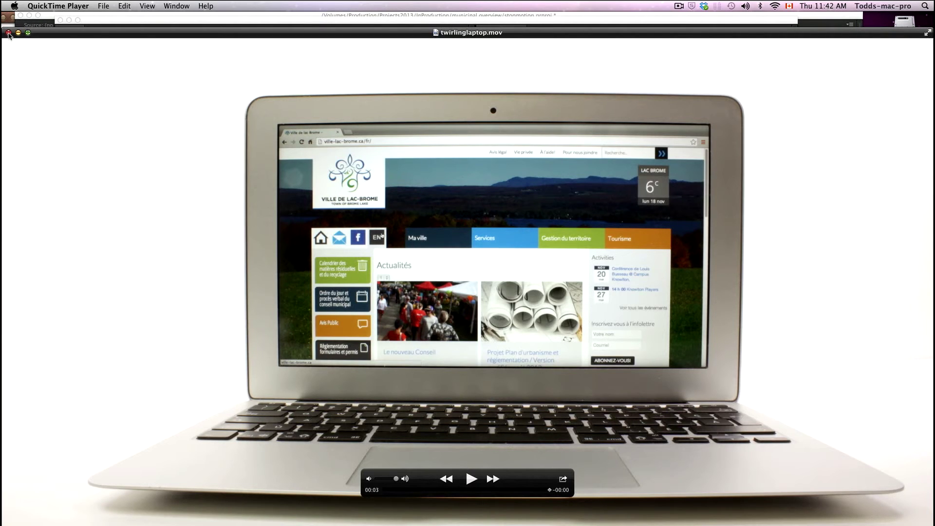
{"action": "left_click", "coordinate": [8, 33]}
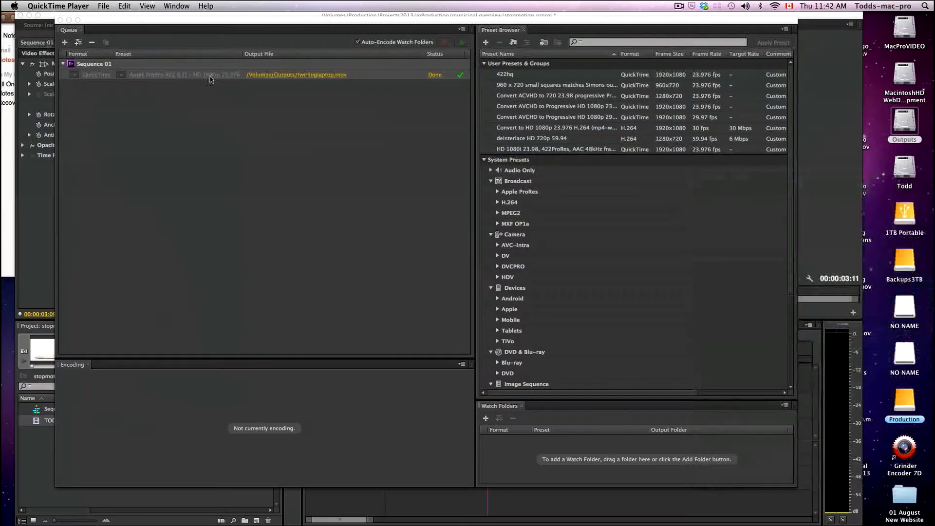
{"action": "left_click", "coordinate": [679, 6]}
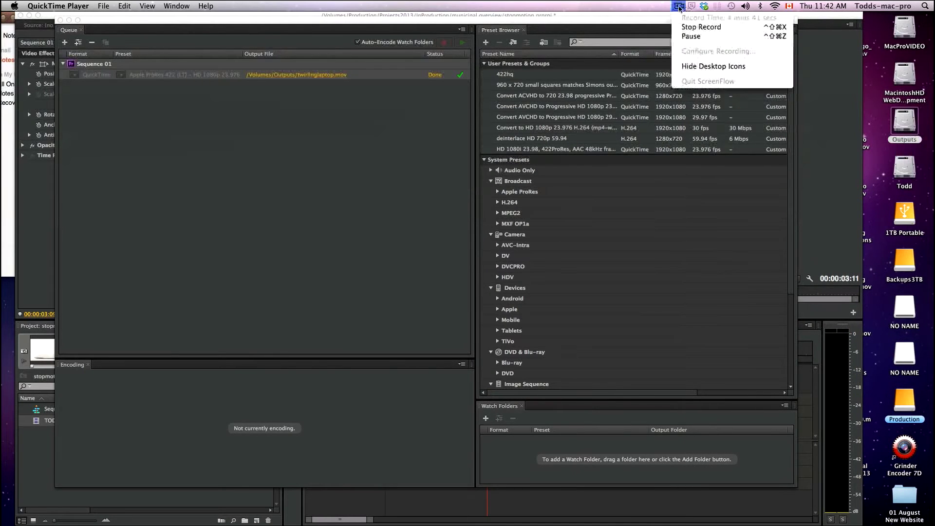
In After Effects, select TODD_058_03_0001.tif in Import Multiple Files with TIFF Sequence enabled
{"action": "left_click", "coordinate": [692, 35]}
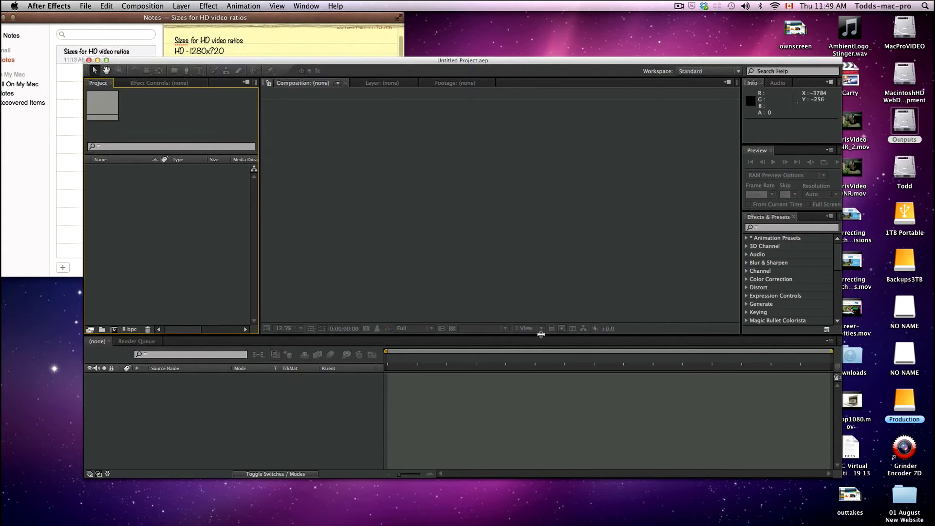
{"action": "left_click", "coordinate": [151, 83]}
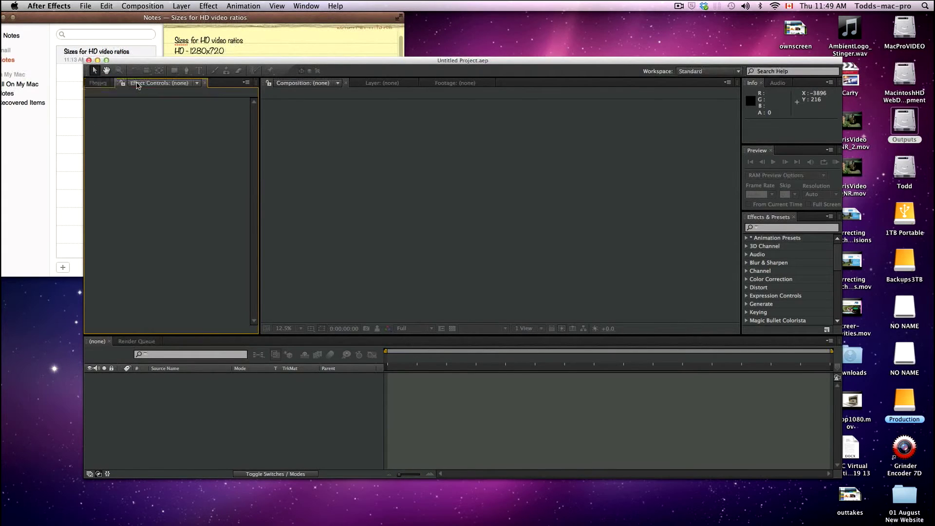
{"action": "left_click", "coordinate": [99, 84]}
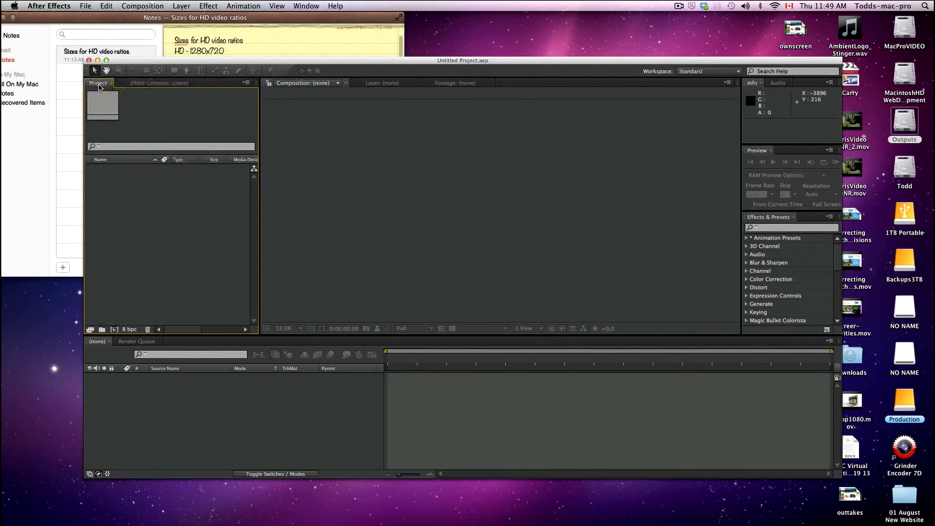
{"action": "right_click", "coordinate": [126, 214]}
{"action": "mouse_move", "coordinate": [150, 251]}
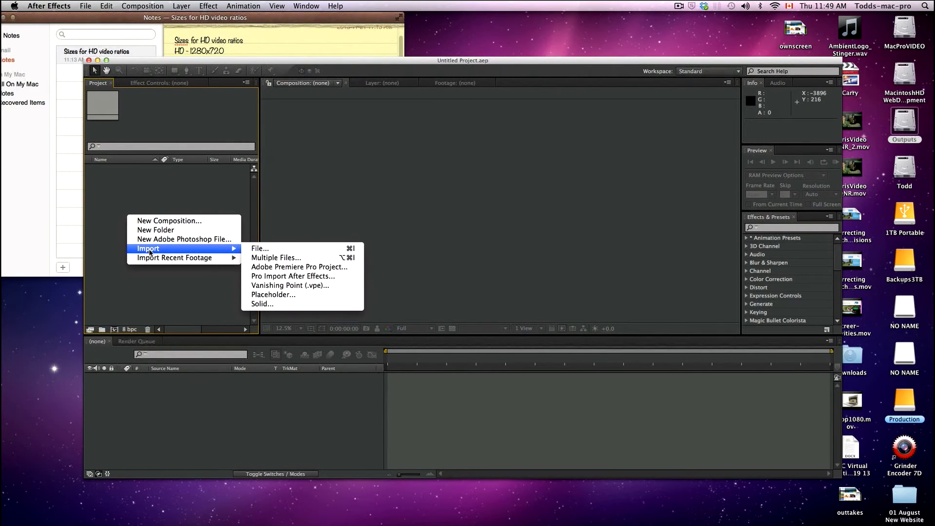
{"action": "left_click", "coordinate": [270, 259]}
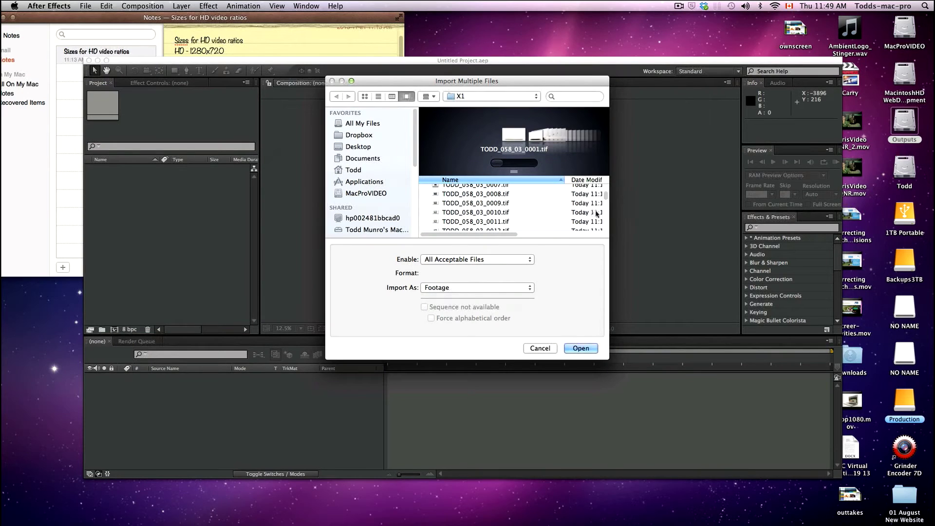
{"action": "scroll", "coordinate": [607, 197], "scroll_direction": "up", "scroll_amount": 3}
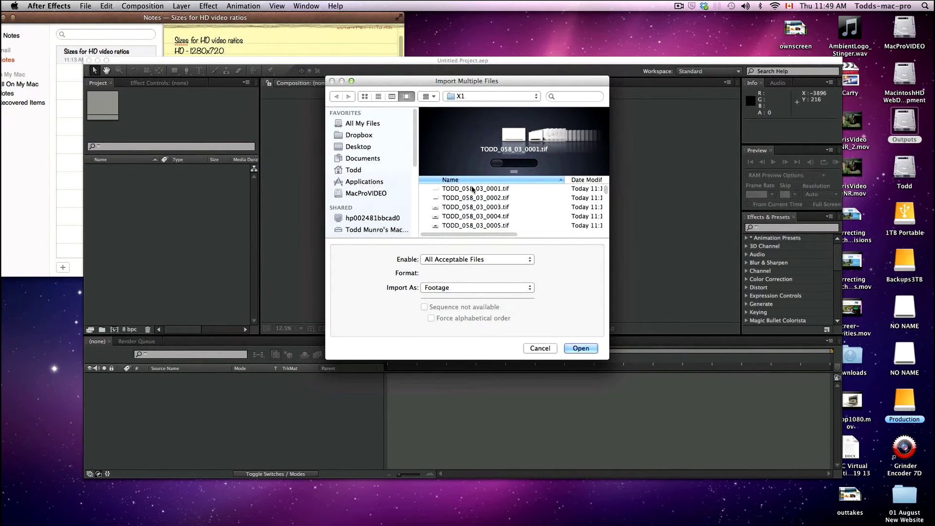
{"action": "left_click", "coordinate": [470, 189]}
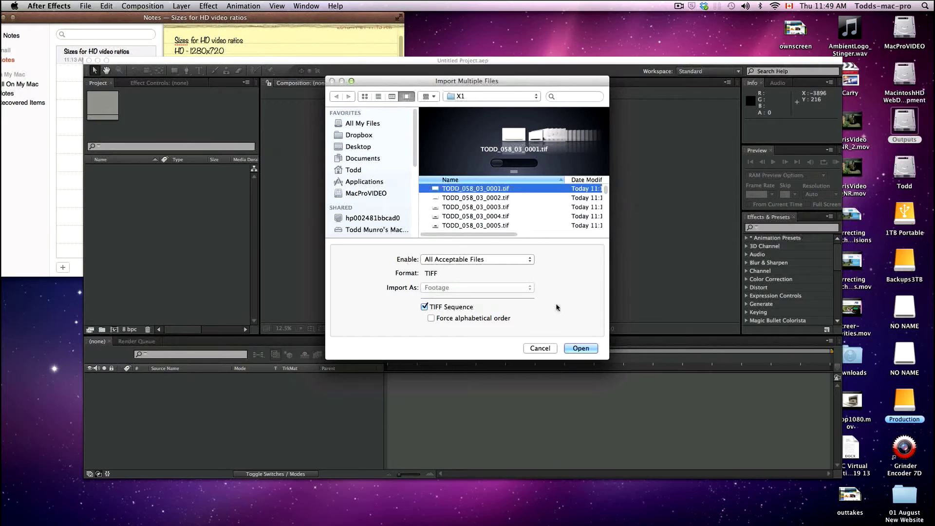
Import the TODD_058_03 TIFF sequence with straight alpha
{"action": "left_click", "coordinate": [581, 349]}
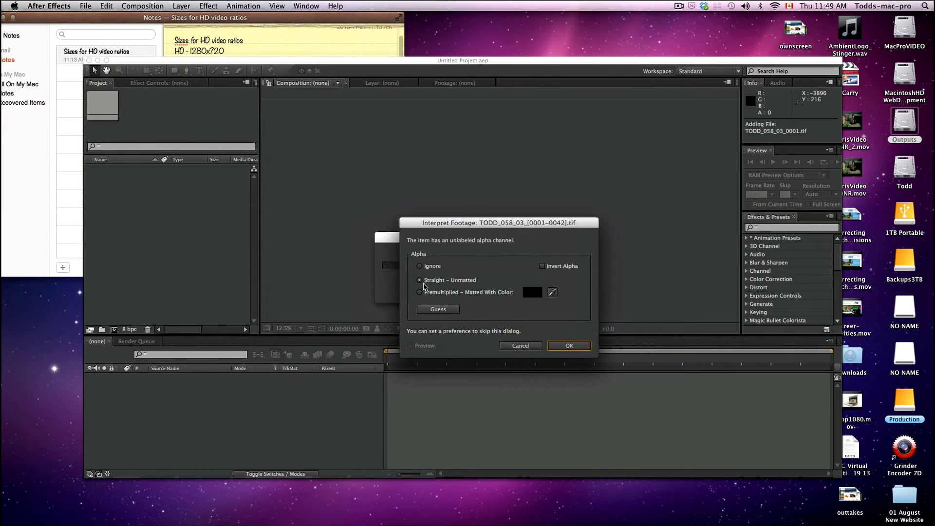
{"action": "left_click", "coordinate": [569, 347]}
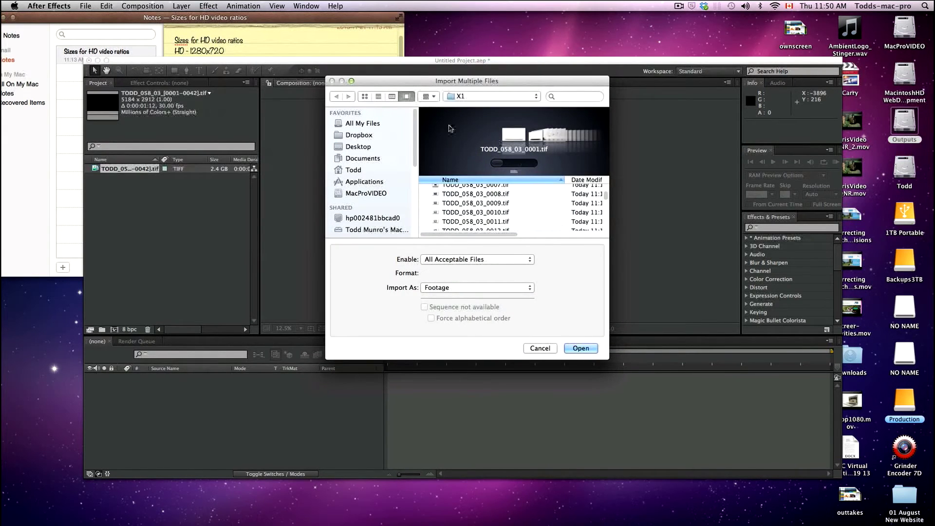
{"action": "left_click", "coordinate": [540, 348]}
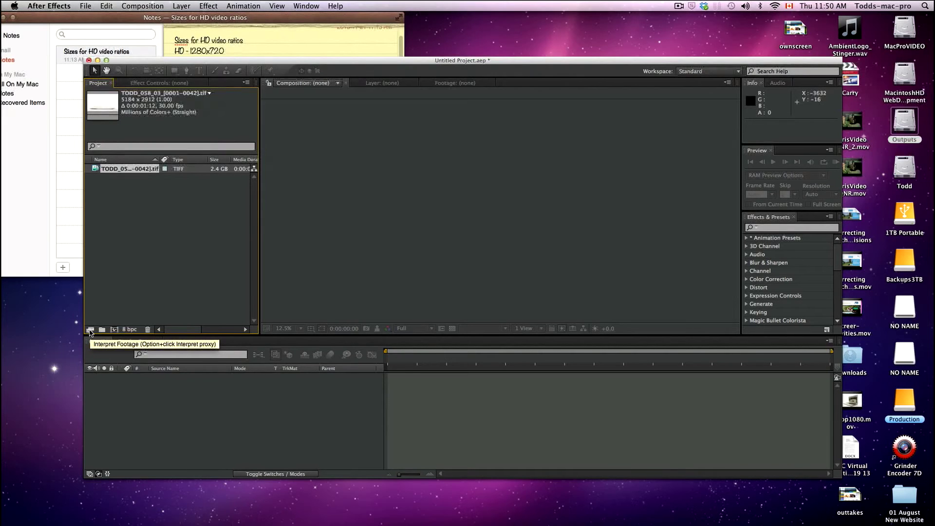
Interpret the TODD_058_03 footage at 12 fps
{"action": "left_click", "coordinate": [90, 332]}
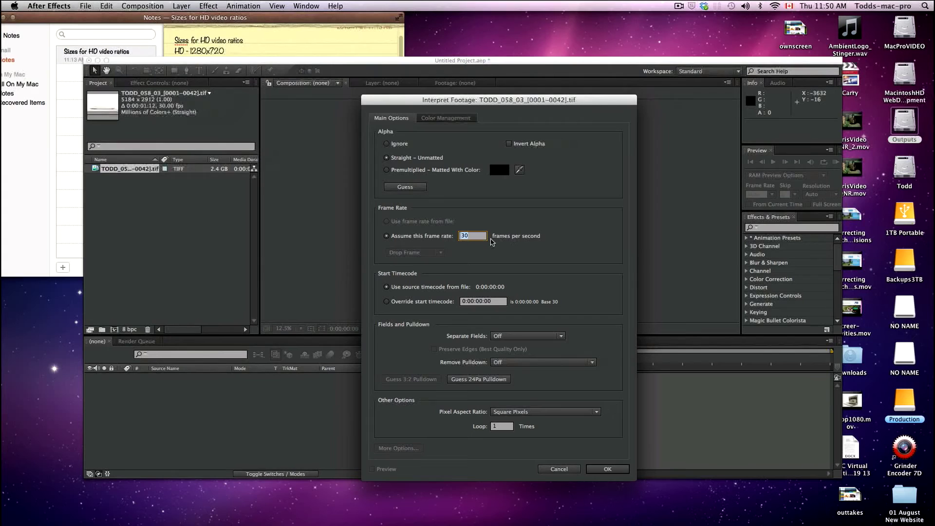
{"action": "type", "text": "12"}
{"action": "left_click", "coordinate": [608, 469]}
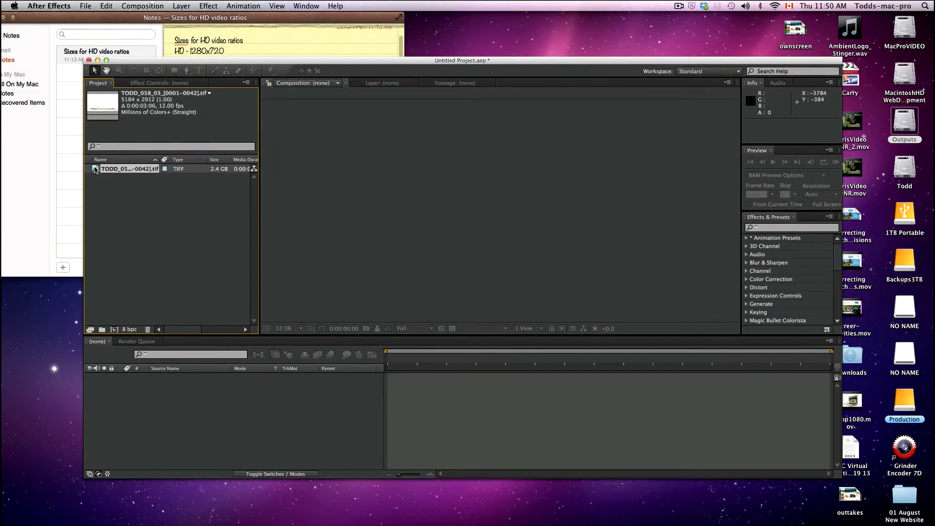
Make a TODD_058_03 composition from the TIFF footage and preview it at 12 fps
{"action": "left_click_drag", "start_coordinate": [95, 169], "coordinate": [244, 434]}
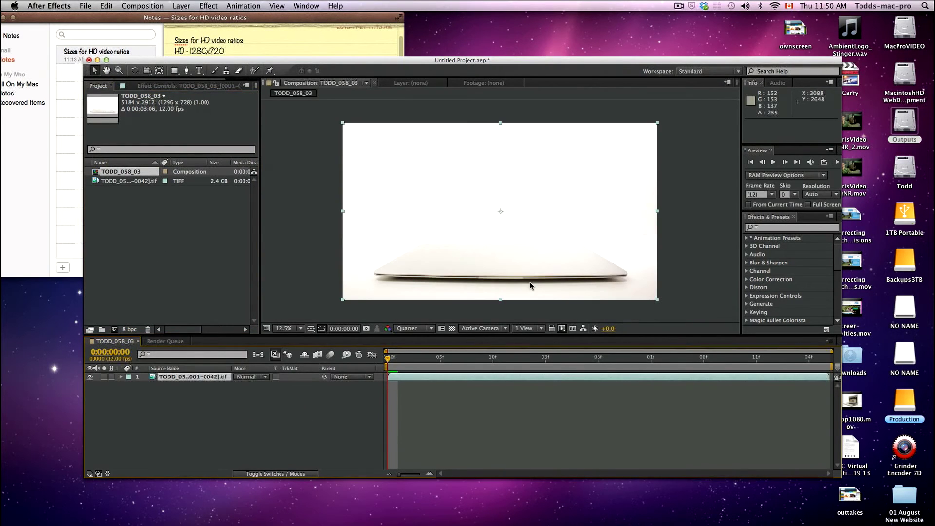
{"action": "key", "text": "space"}
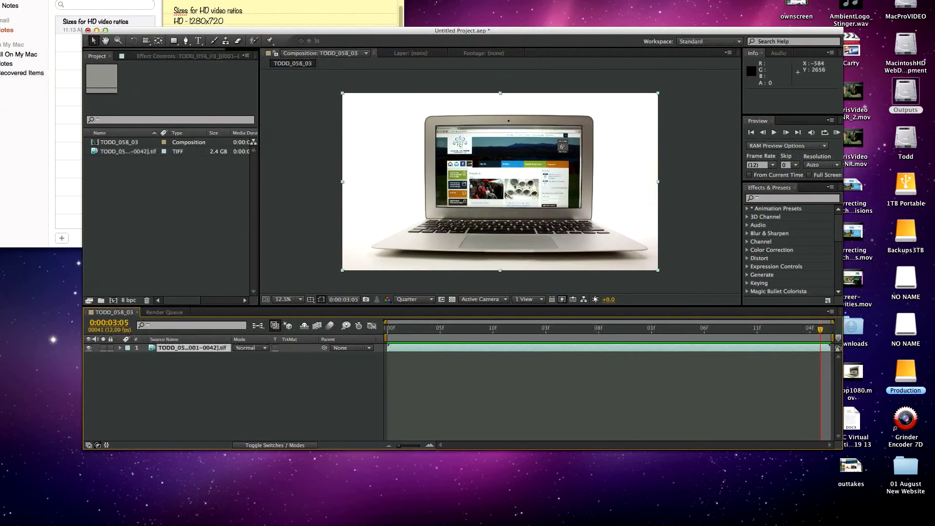
Add TODD_058_03 to the Render Queue with QuickTime output using the Apple ProRes 422 (LT) codec
{"action": "left_click", "coordinate": [86, 6]}
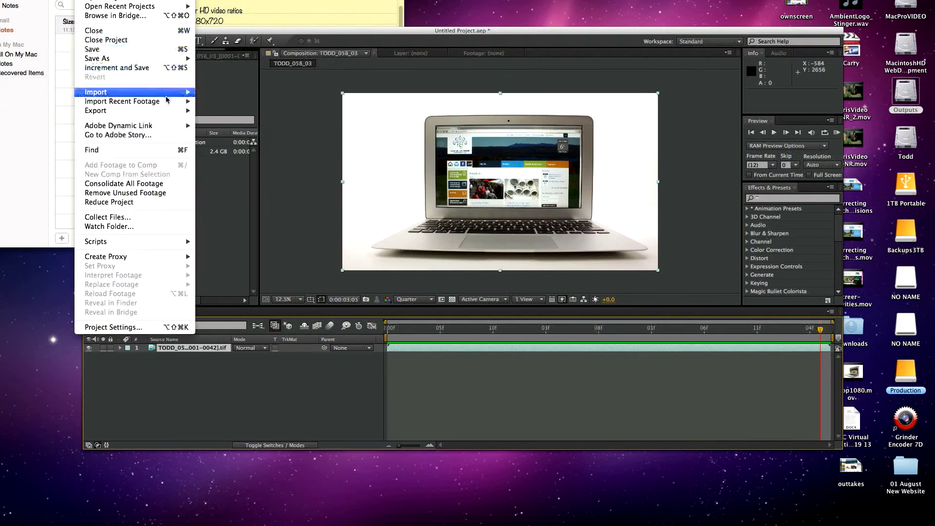
{"action": "mouse_move", "coordinate": [151, 142]}
{"action": "left_click", "coordinate": [204, 111]}
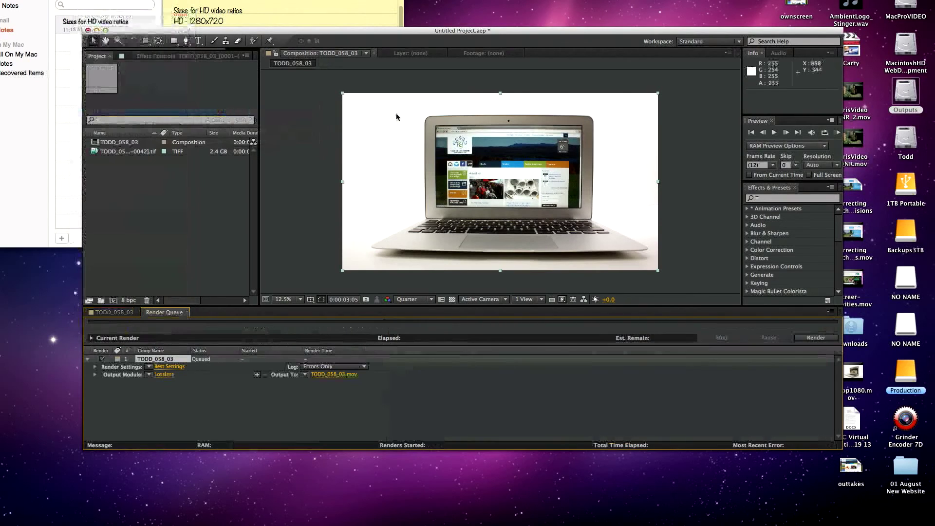
{"action": "left_click", "coordinate": [164, 375]}
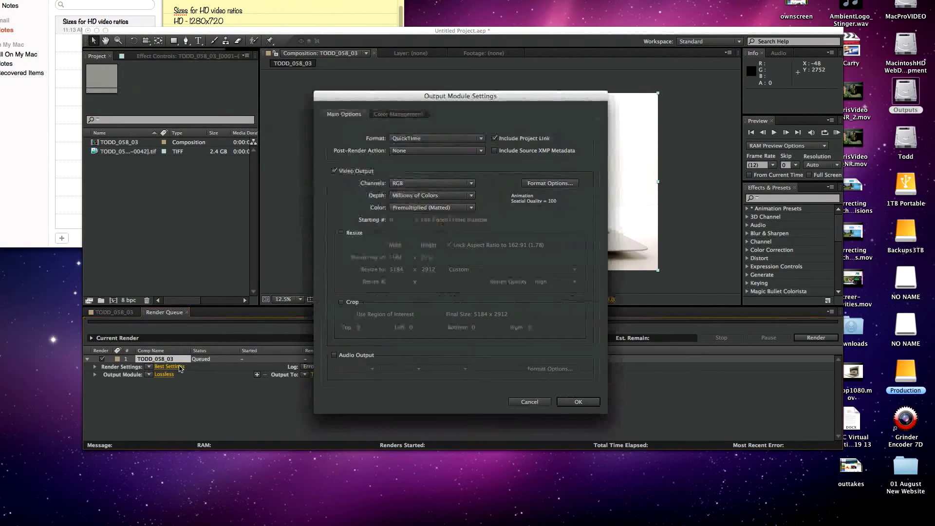
{"action": "left_click", "coordinate": [550, 183]}
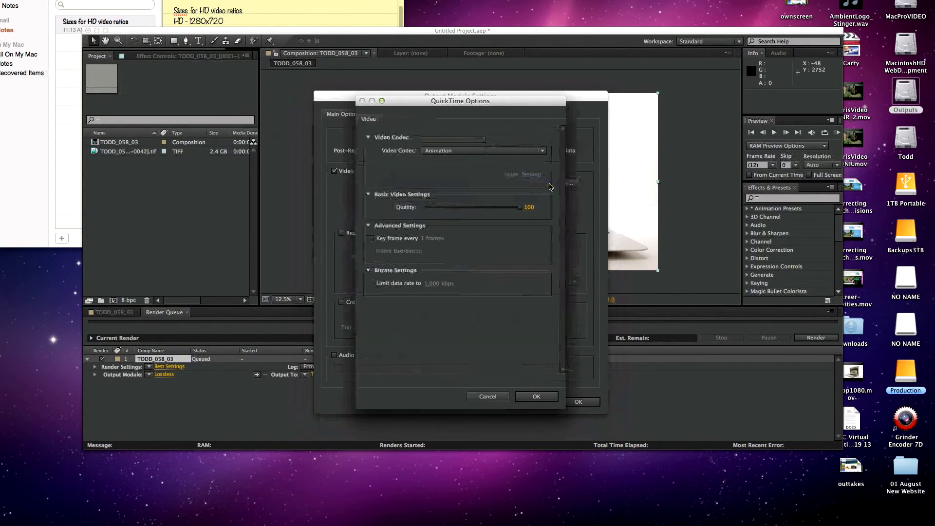
{"action": "left_click", "coordinate": [543, 151]}
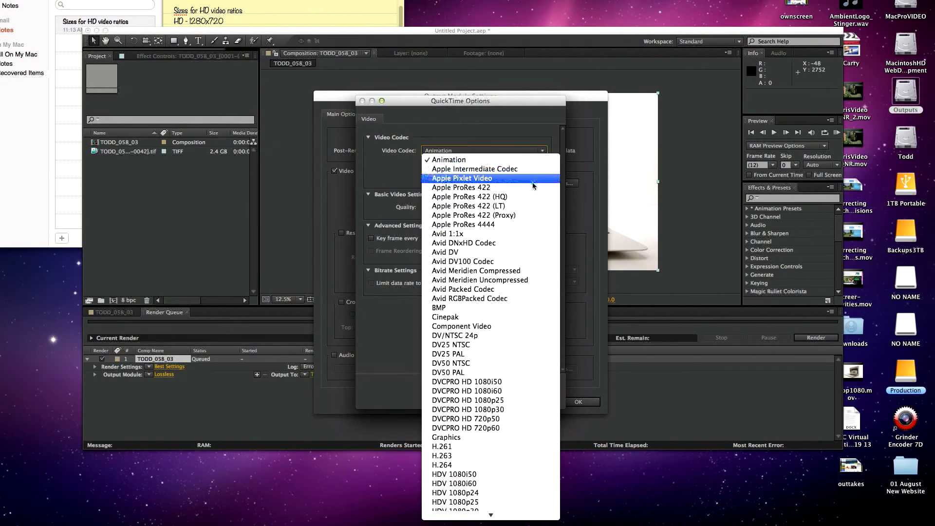
{"action": "left_click", "coordinate": [529, 206]}
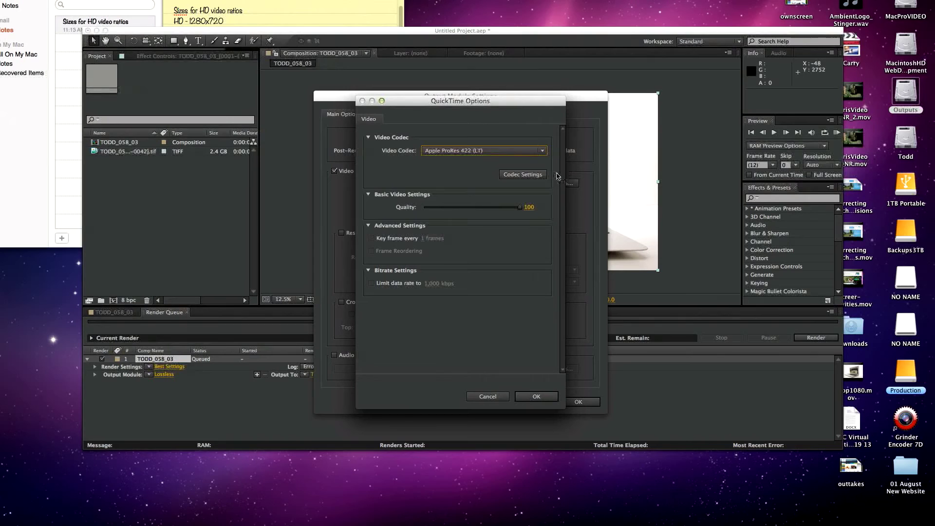
{"action": "left_click", "coordinate": [536, 397]}
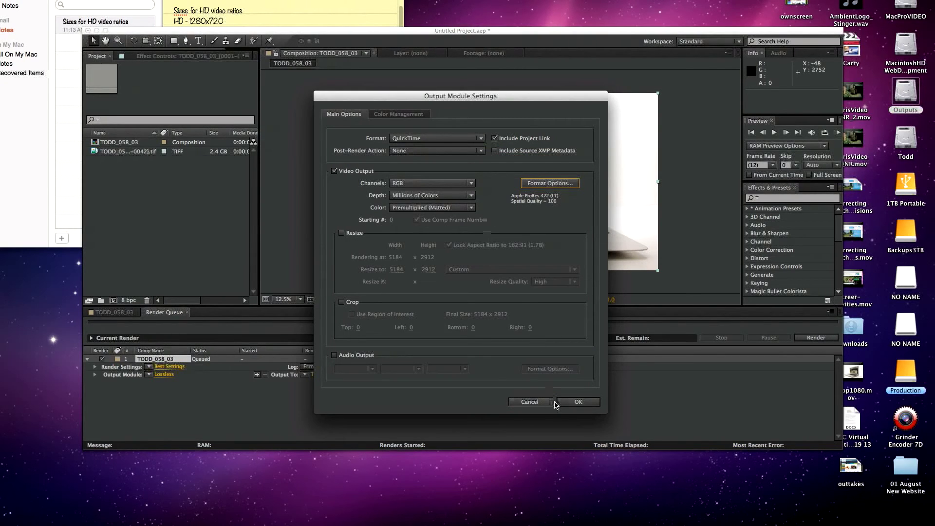
{"action": "left_click", "coordinate": [579, 402]}
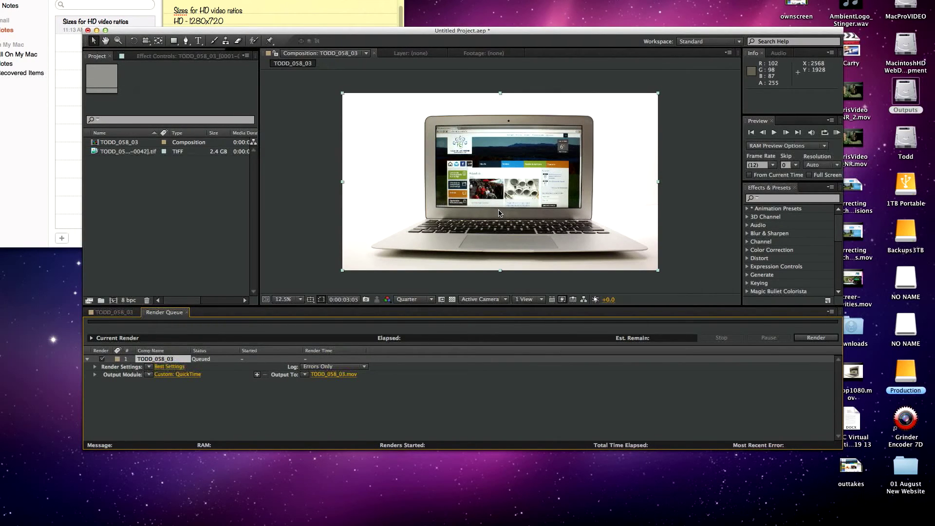
Render the queued TODD_058_03 composition and open TODD_058_03.mov for playback
{"action": "left_click", "coordinate": [816, 337]}
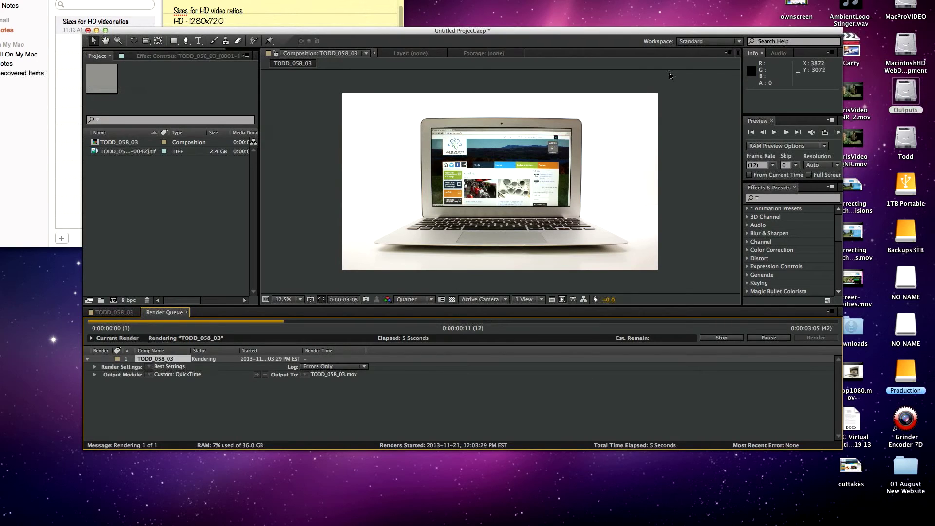
{"action": "left_click", "coordinate": [691, 1]}
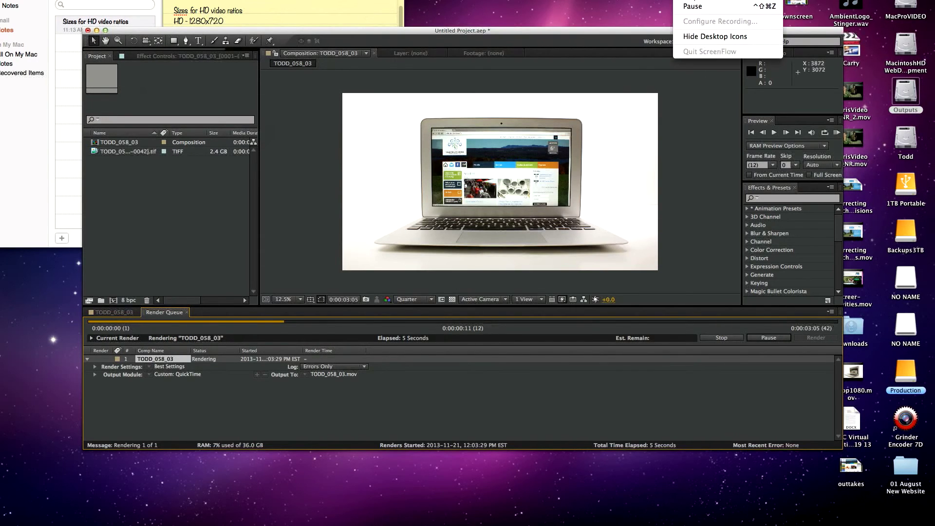
{"action": "left_click", "coordinate": [691, 6]}
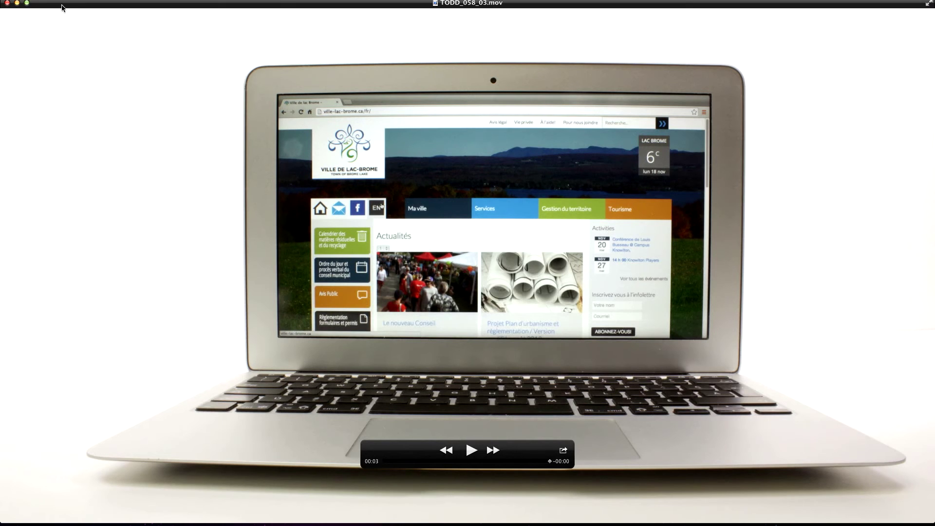
Close the TODD_058_03.mov movie in QuickTime Player
{"action": "left_click", "coordinate": [6, 4]}
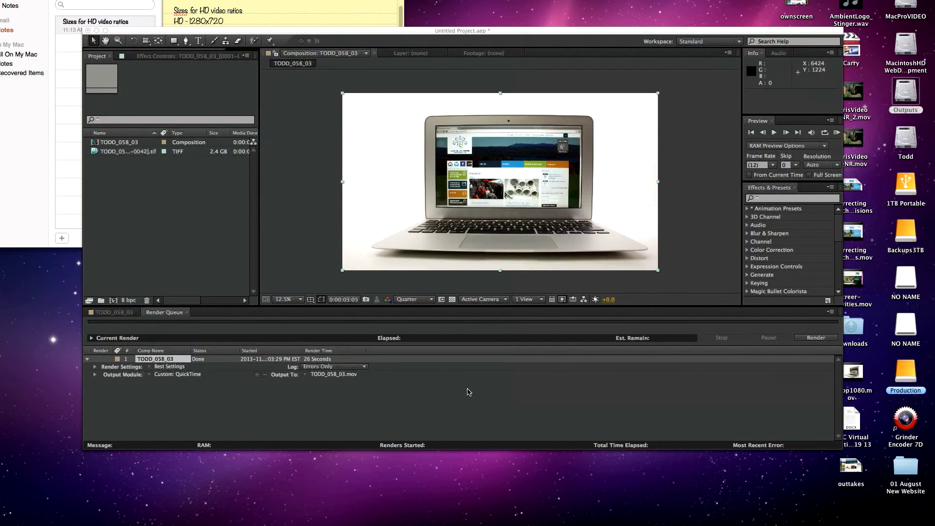
Queue TODD_058_03 again, with its output codec set to Apple ProRes 422 (LT)
{"action": "left_click", "coordinate": [131, 313]}
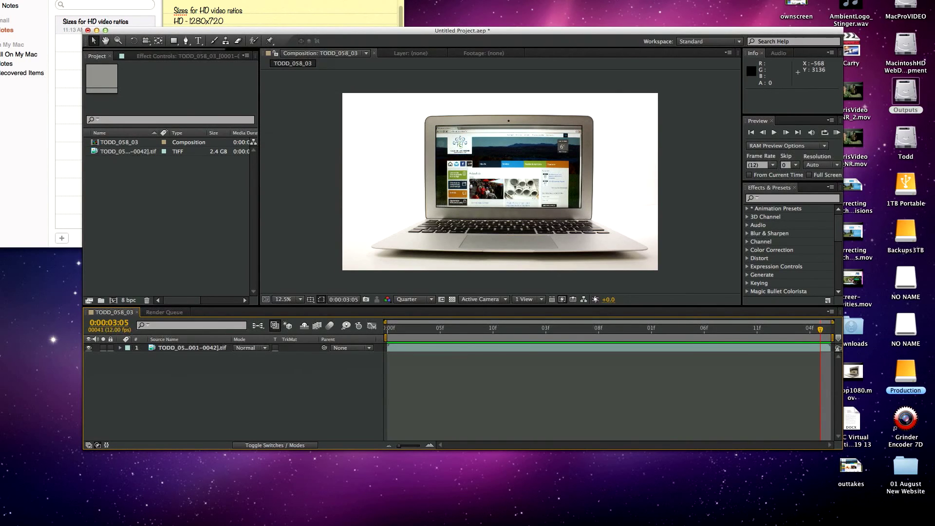
{"action": "left_click", "coordinate": [87, 0]}
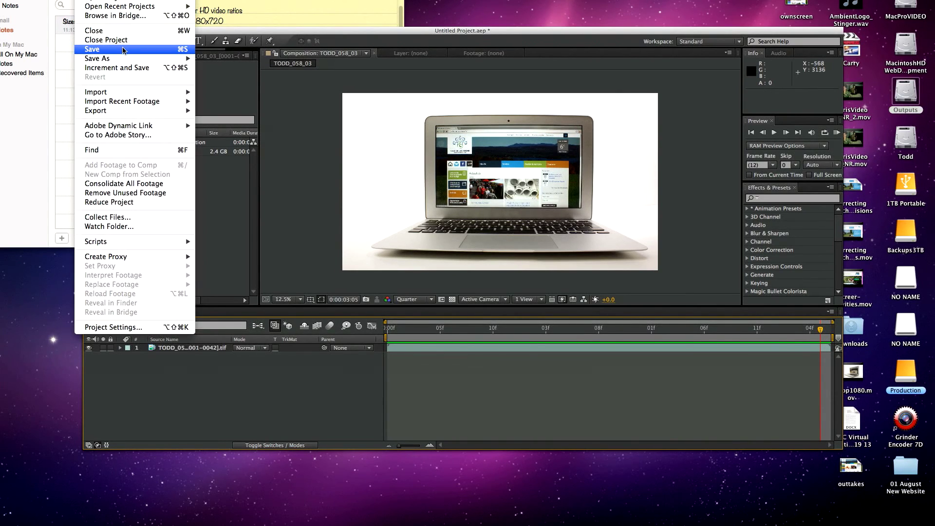
{"action": "mouse_move", "coordinate": [134, 111]}
{"action": "left_click", "coordinate": [225, 111]}
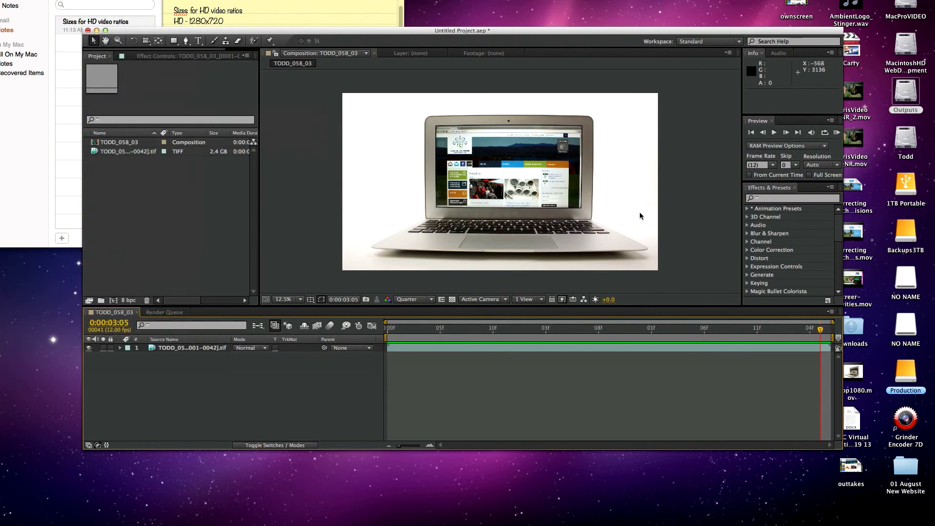
{"action": "left_click", "coordinate": [181, 415]}
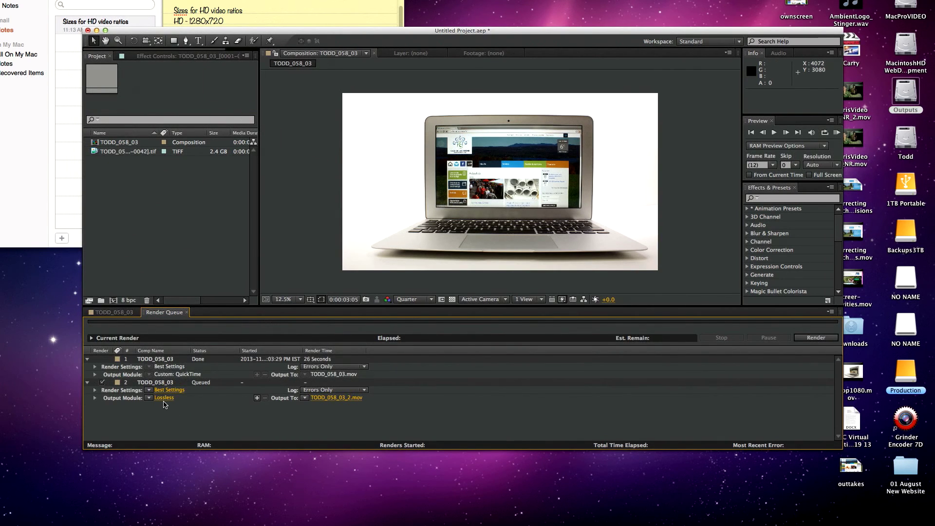
{"action": "left_click", "coordinate": [164, 398]}
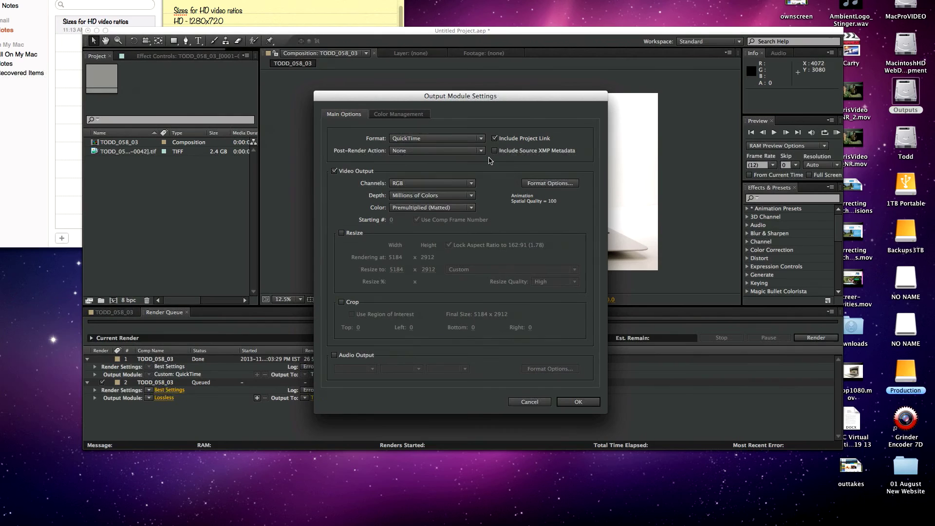
{"action": "left_click", "coordinate": [549, 184]}
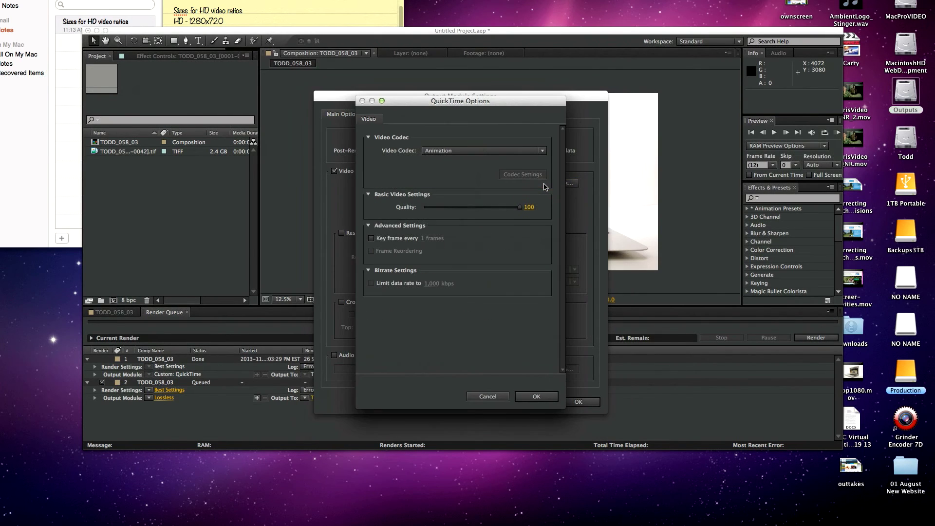
{"action": "left_click", "coordinate": [542, 150]}
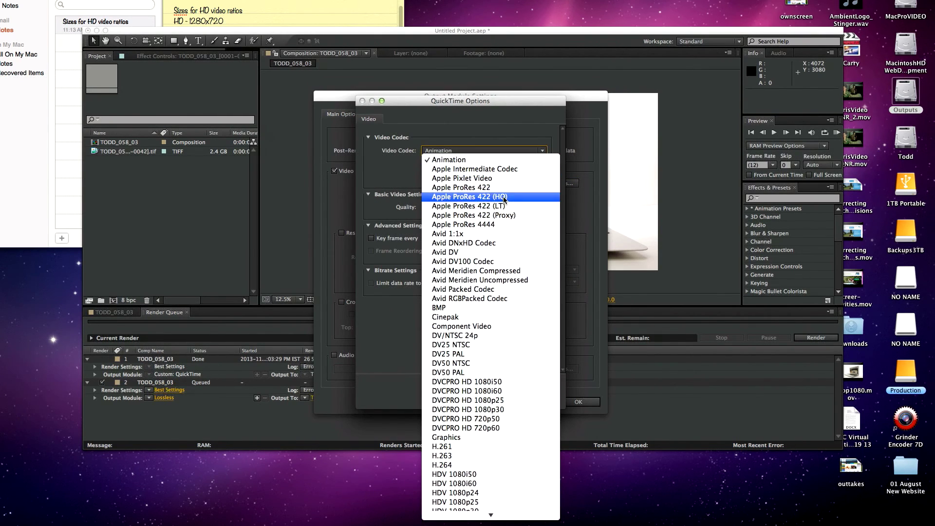
{"action": "left_click", "coordinate": [503, 207]}
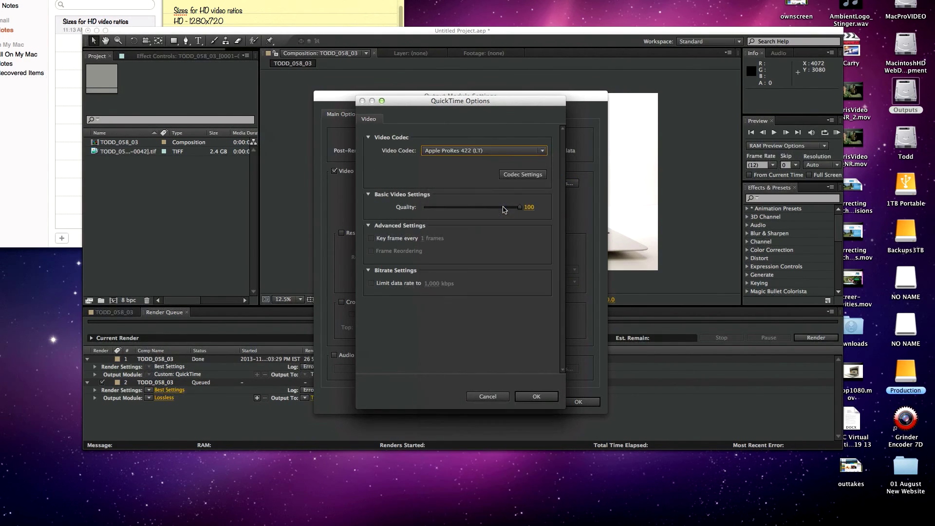
{"action": "left_click", "coordinate": [535, 397]}
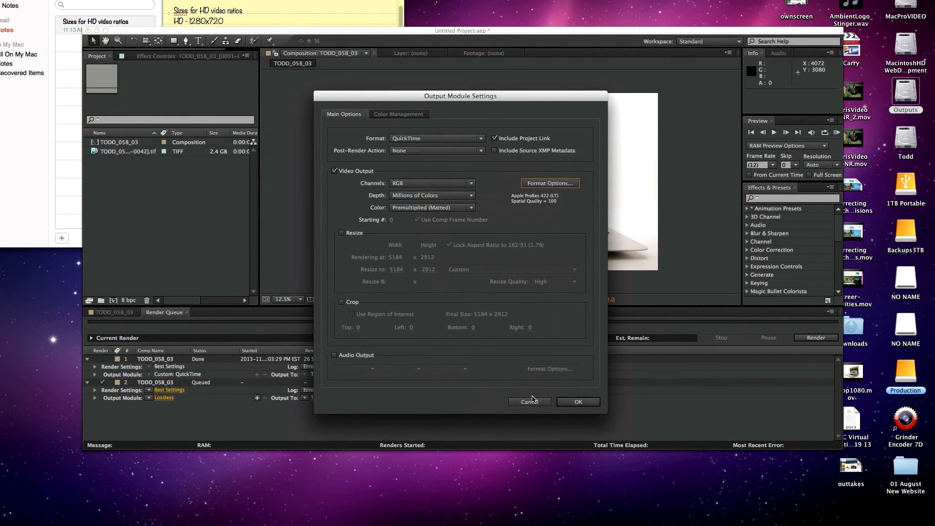
Resize the second render's output to 1920 x 1080 with the aspect ratio unlocked
{"action": "left_click", "coordinate": [342, 233]}
{"action": "left_click", "coordinate": [395, 269]}
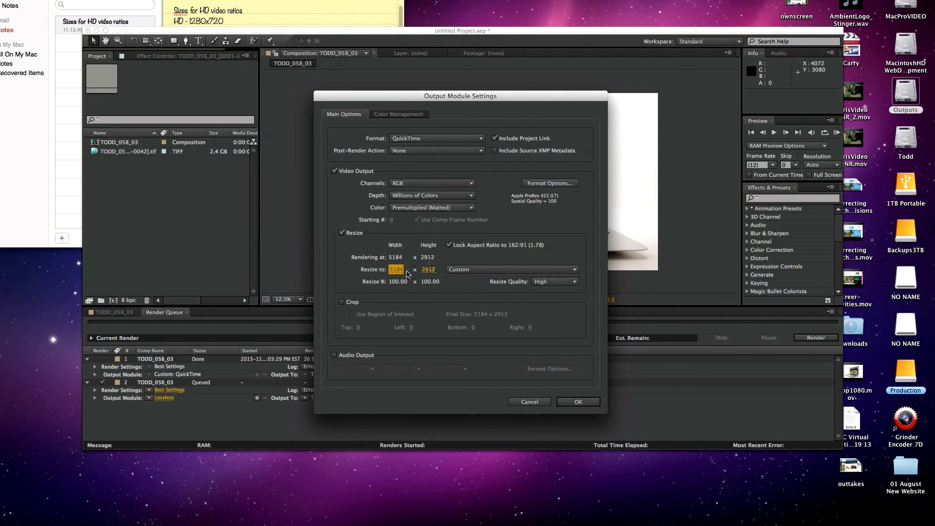
{"action": "left_click", "coordinate": [397, 269]}
{"action": "type", "text": "1920"}
{"action": "key", "text": "Return"}
{"action": "left_click", "coordinate": [449, 246]}
{"action": "left_click", "coordinate": [428, 270]}
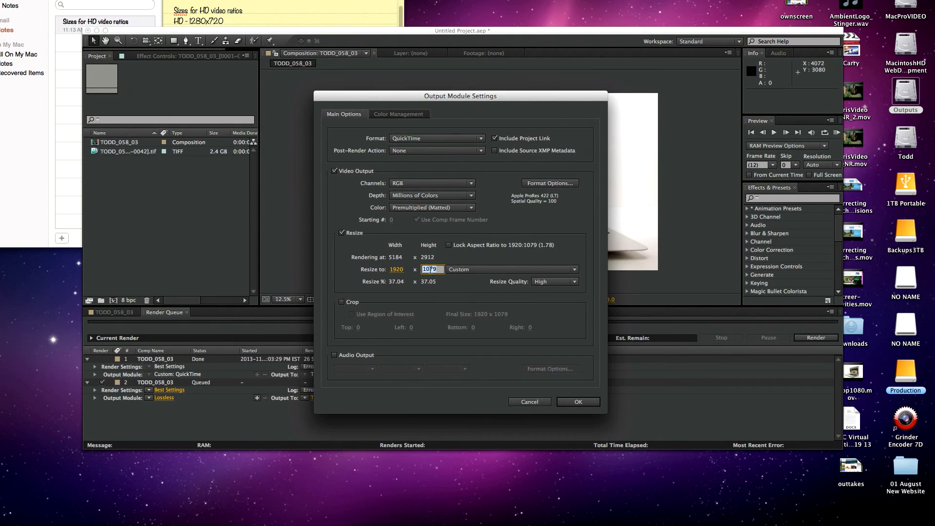
{"action": "left_click_drag", "start_coordinate": [430, 270], "coordinate": [441, 270]}
{"action": "type", "text": "1080"}
{"action": "left_click", "coordinate": [578, 402]}
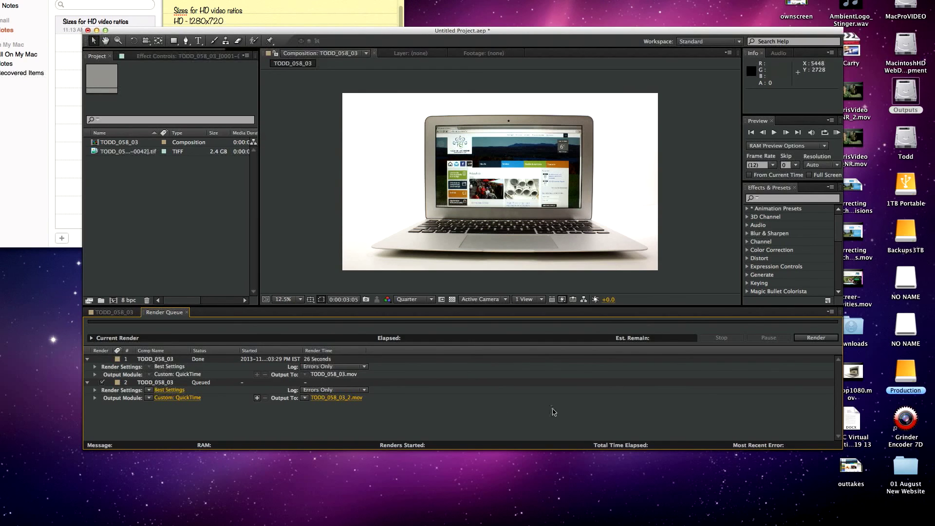
Render the second queued item to TODD_058_03_2.mov
{"action": "left_click", "coordinate": [814, 338]}
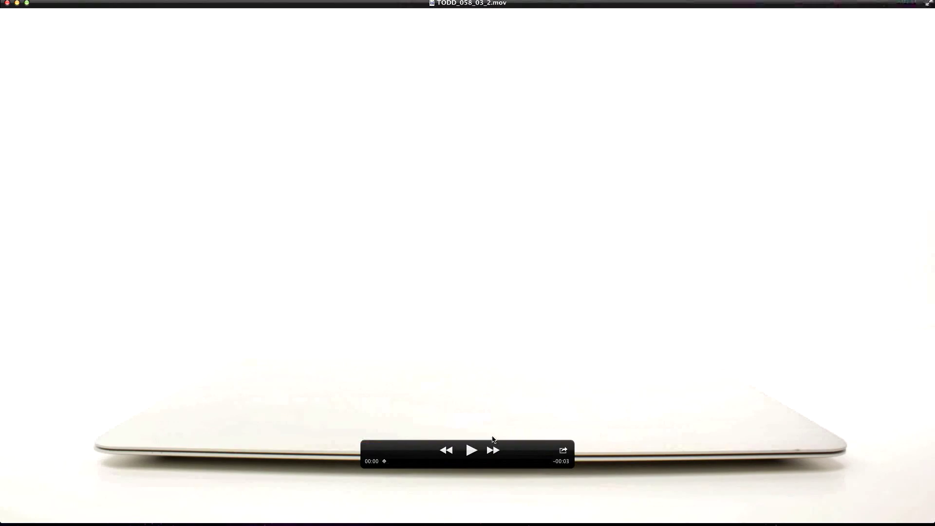
Play TODD_058_03_2.mov in QuickTime Player, then replay it from the start
{"action": "left_click", "coordinate": [471, 451]}
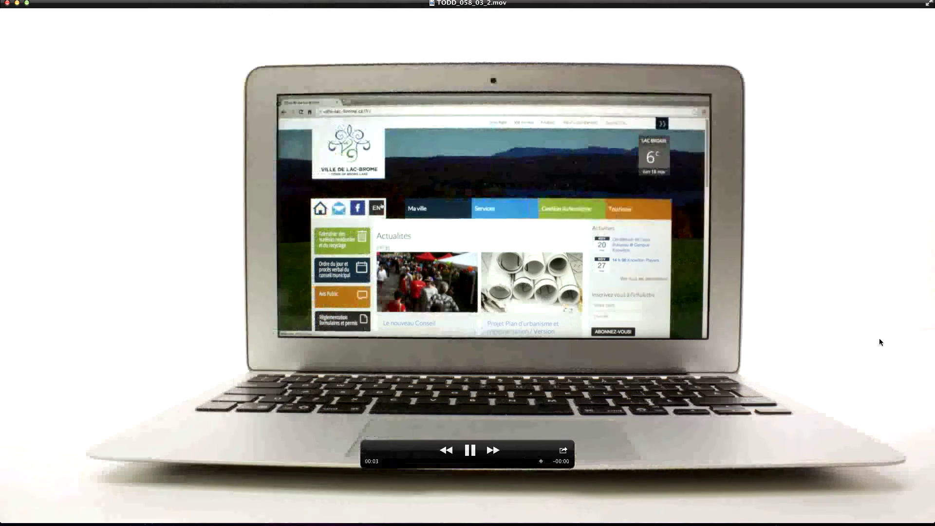
{"action": "left_click", "coordinate": [471, 451]}
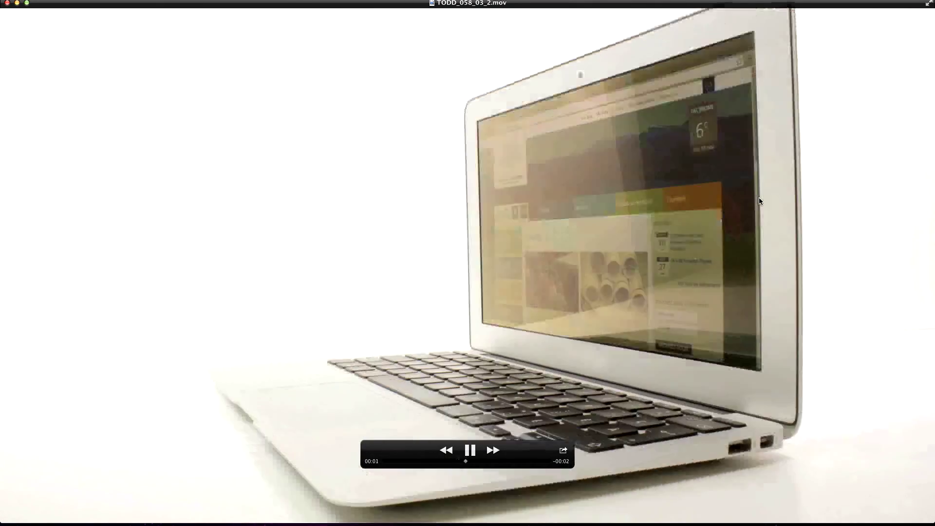